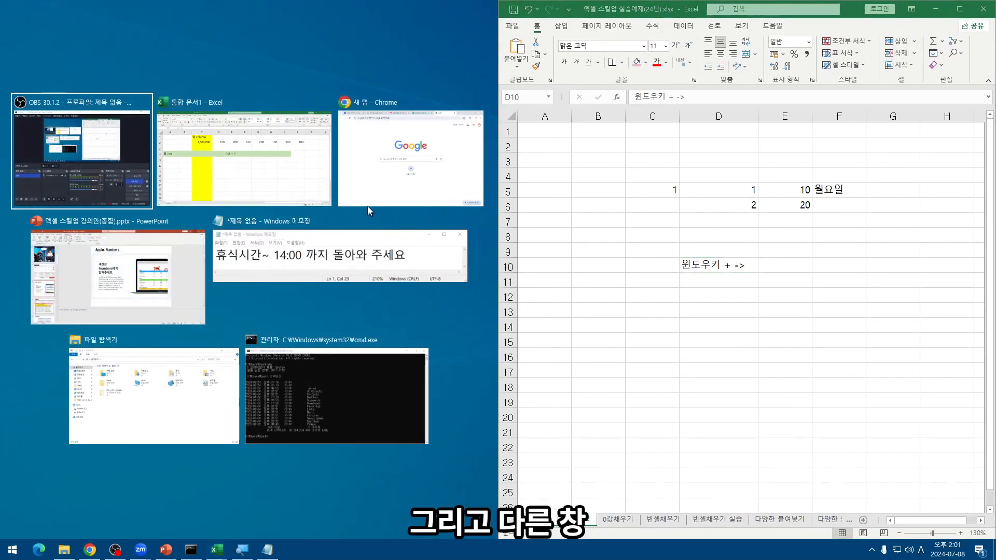
- Snap Chrome beside the Excel workbook and narrow it to about a third of the screen, giving Excel the rest
click(386, 158)
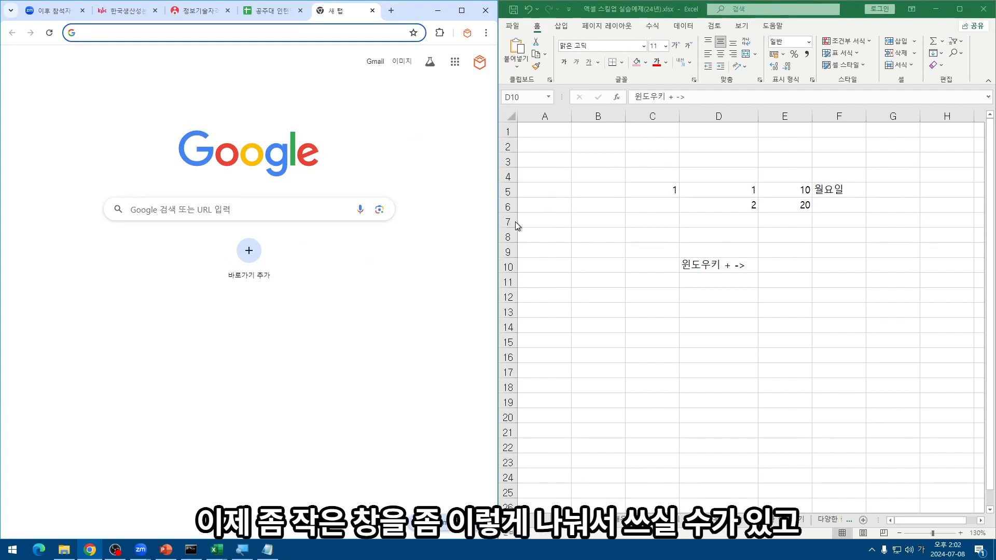
drag(498, 210, 305, 210)
drag(498, 222, 305, 208)
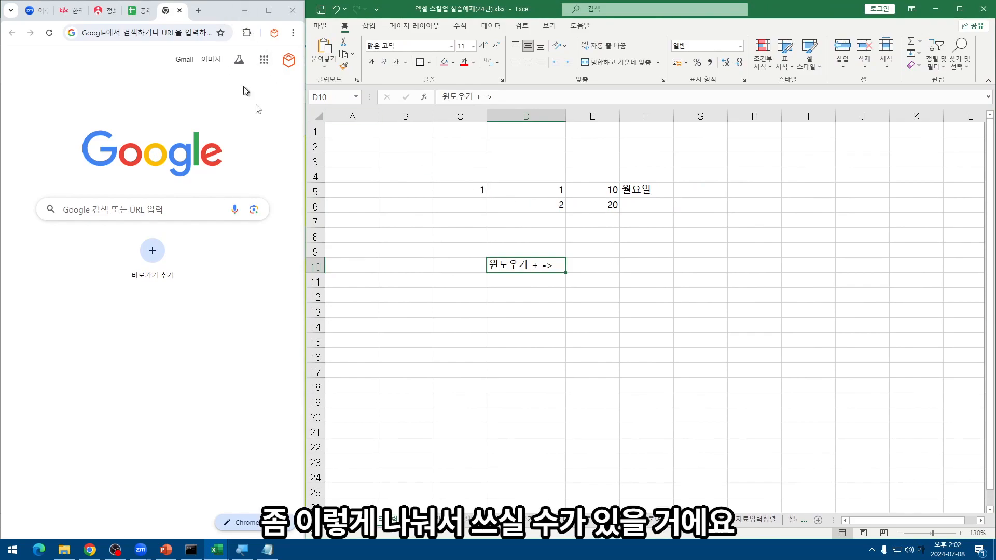
click(441, 212)
click(400, 176)
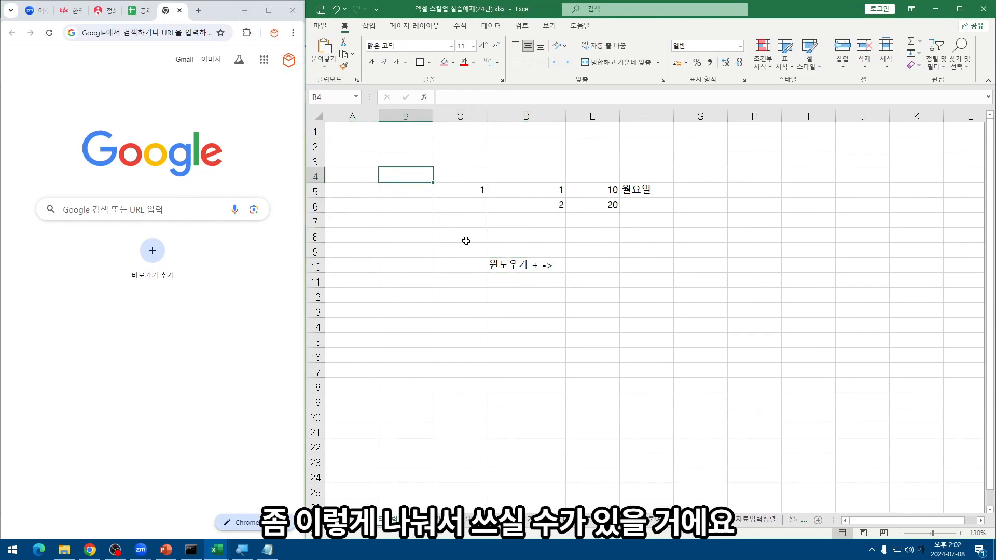
- Tile Excel and Notepad in the upper and lower halves of the space beside Chrome, and extend Notepad to full height
key(super+Up)
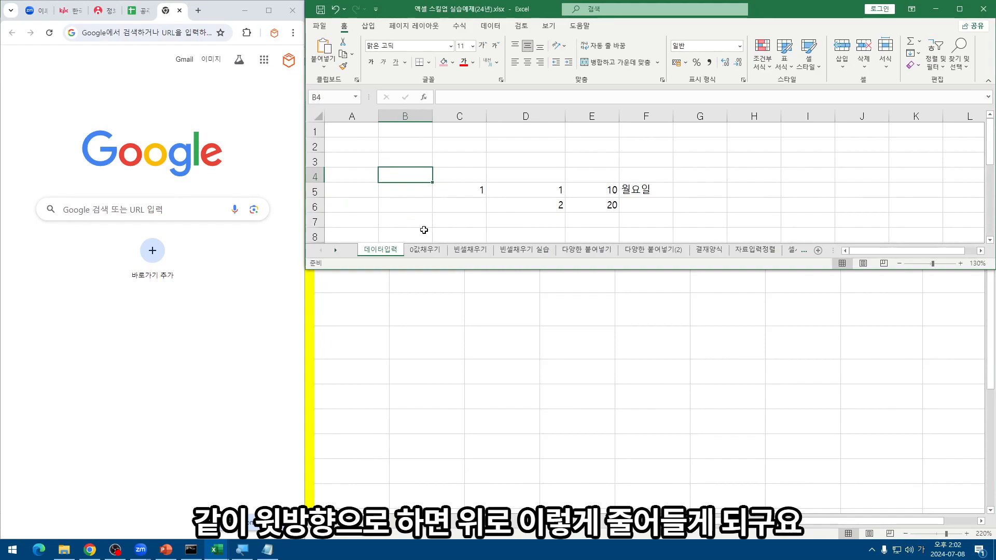
key(Down)
key(Up)
key(Right)
key(Right)
key(Down)
key(Left)
key(Left)
key(Return)
key(super+Up)
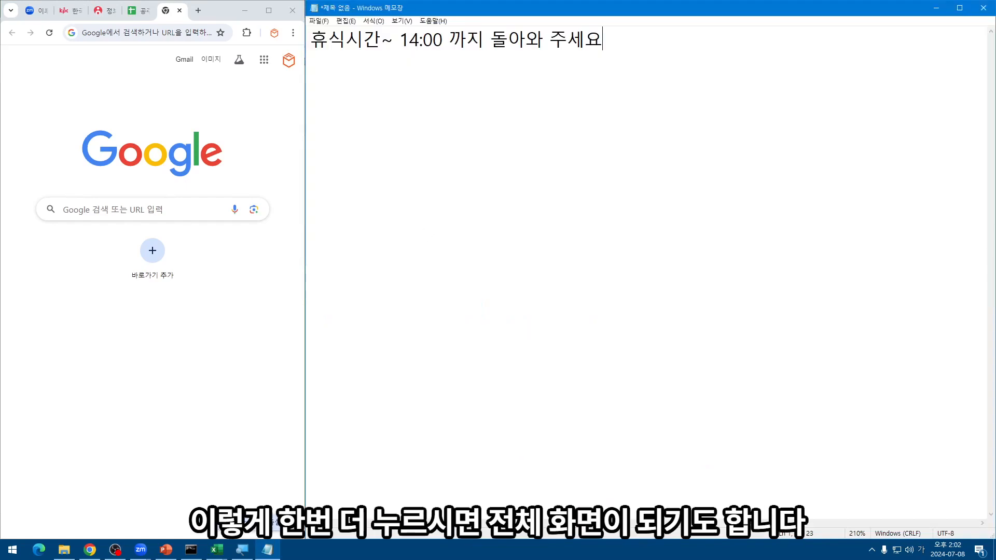
- Get Notepad out of the way and maximize the Excel workbook window to the full screen
key(super+Down)
click(477, 6)
key(super+Up)
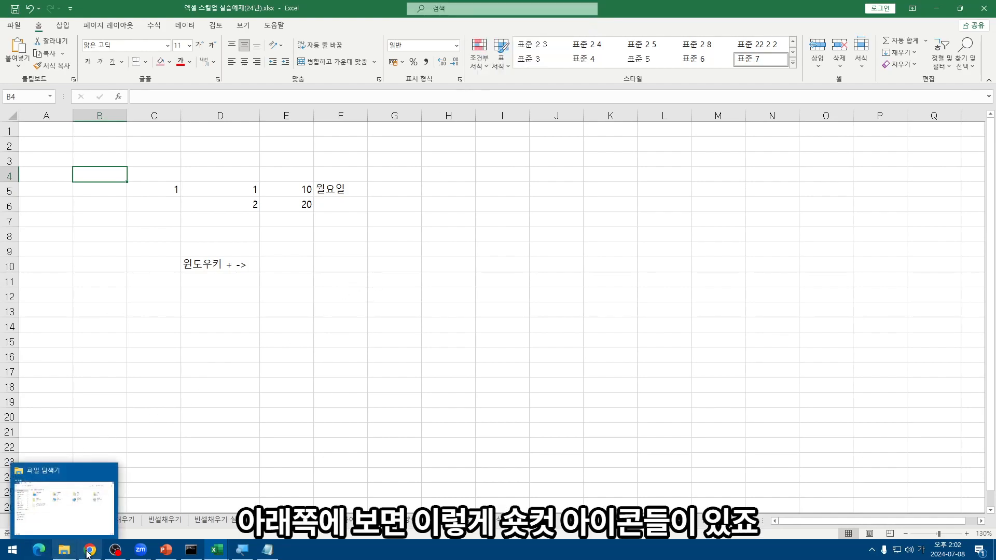
- Bring up Microsoft Edge, File Explorer and Chrome in taskbar order, and widen the Chrome window to about half the screen before moving it
mouse_move(64, 551)
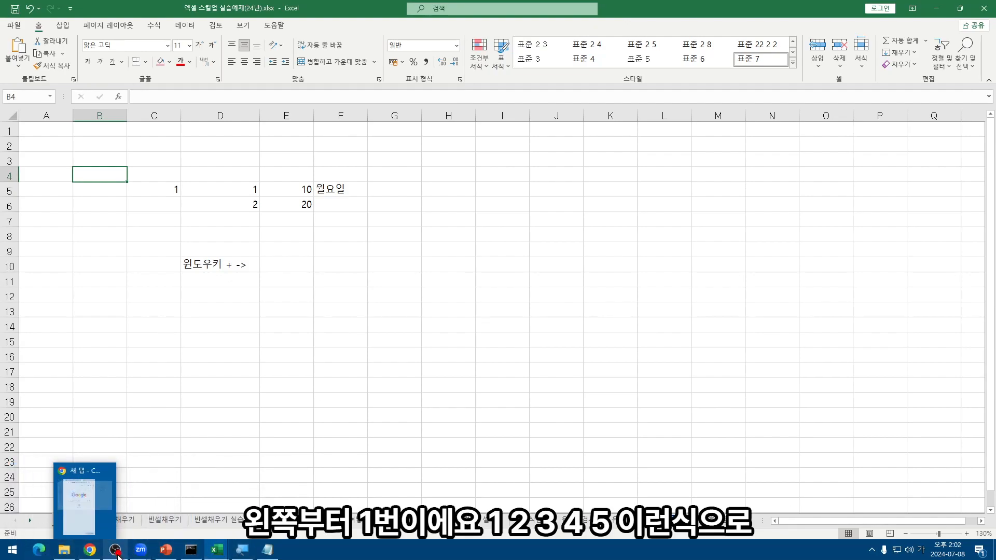
mouse_move(143, 553)
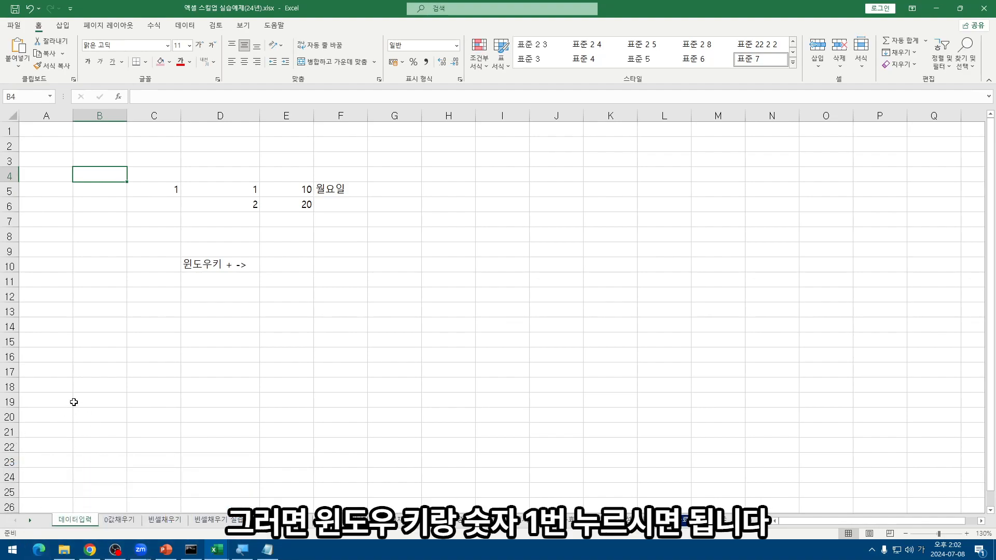
key(super+1)
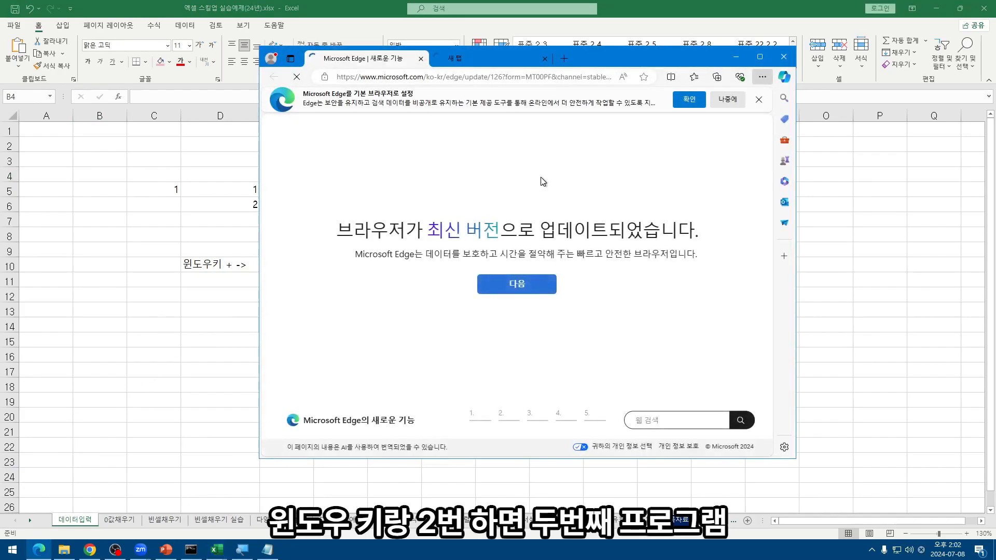
key(super+2)
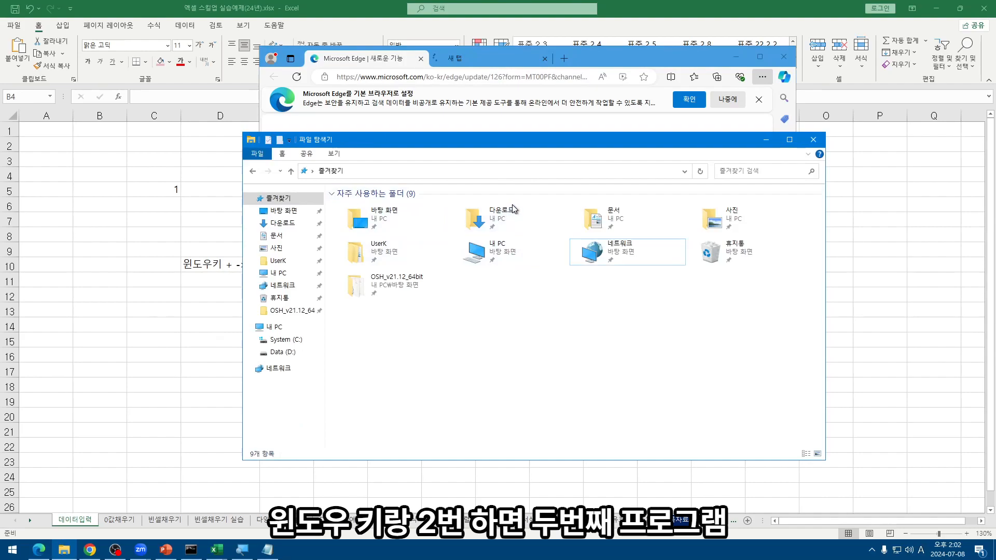
key(super+3)
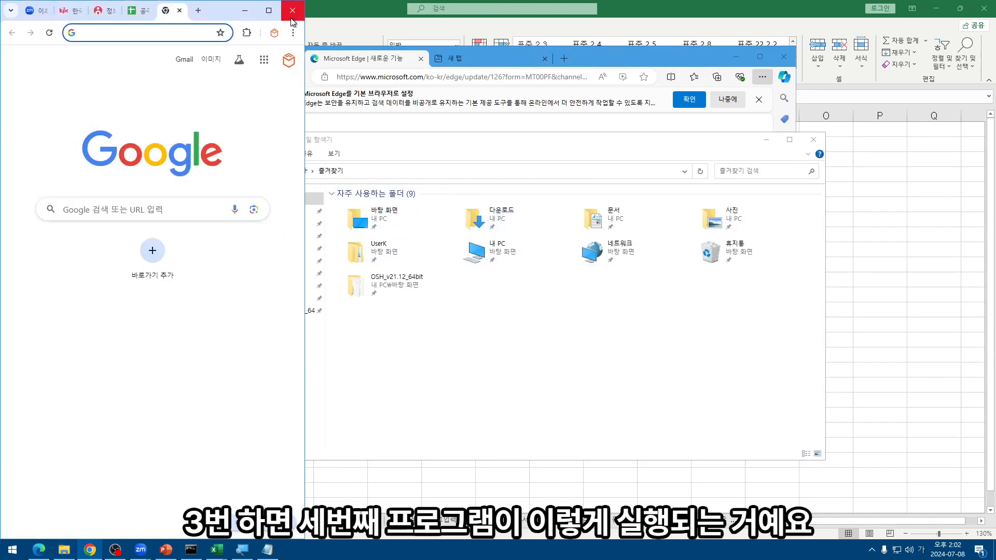
drag(305, 37, 492, 36)
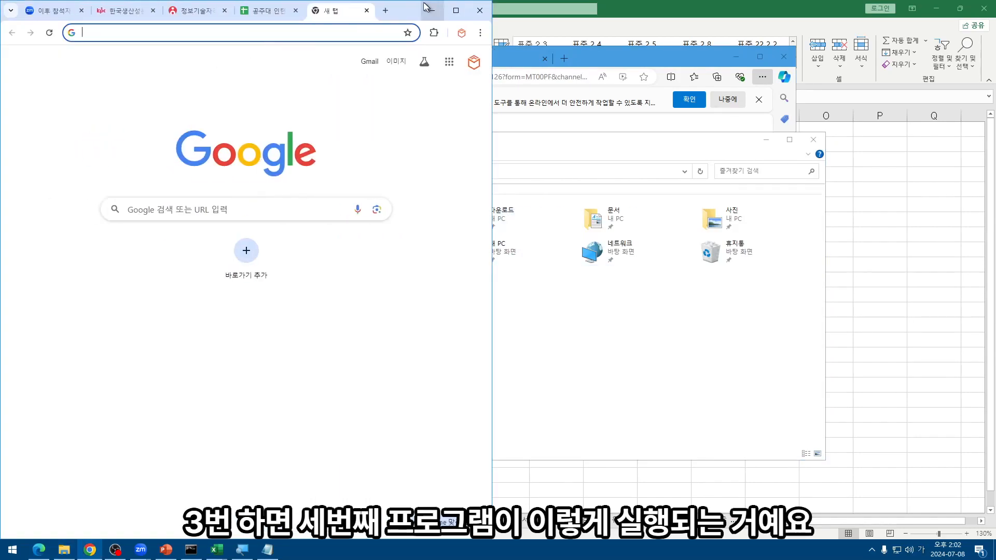
drag(424, 2, 581, 91)
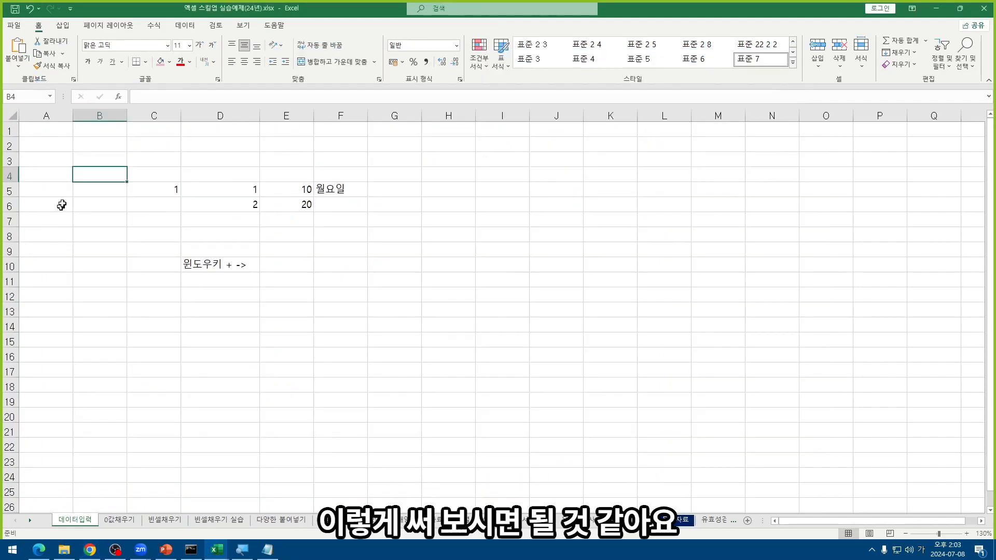
- Clear the shortcut note from cell D10 of the 데이터입력 sheet in Excel
click(60, 203)
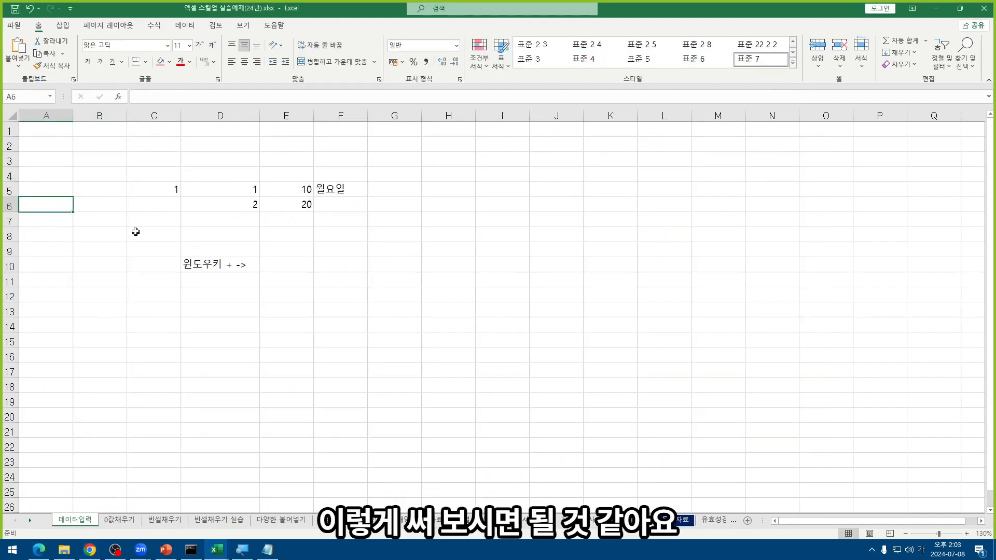
click(137, 222)
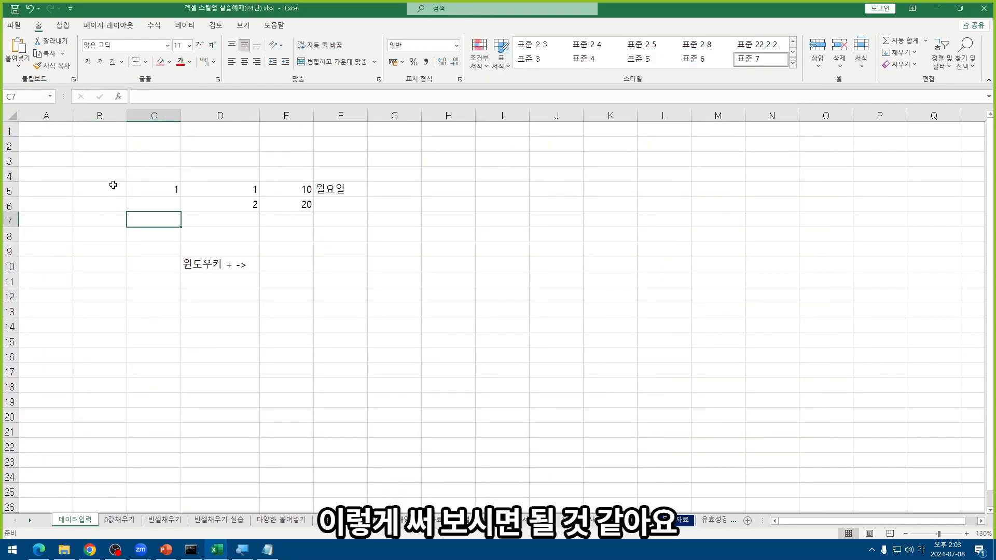
drag(295, 161, 293, 173)
drag(225, 253, 230, 287)
key(Delete)
click(182, 308)
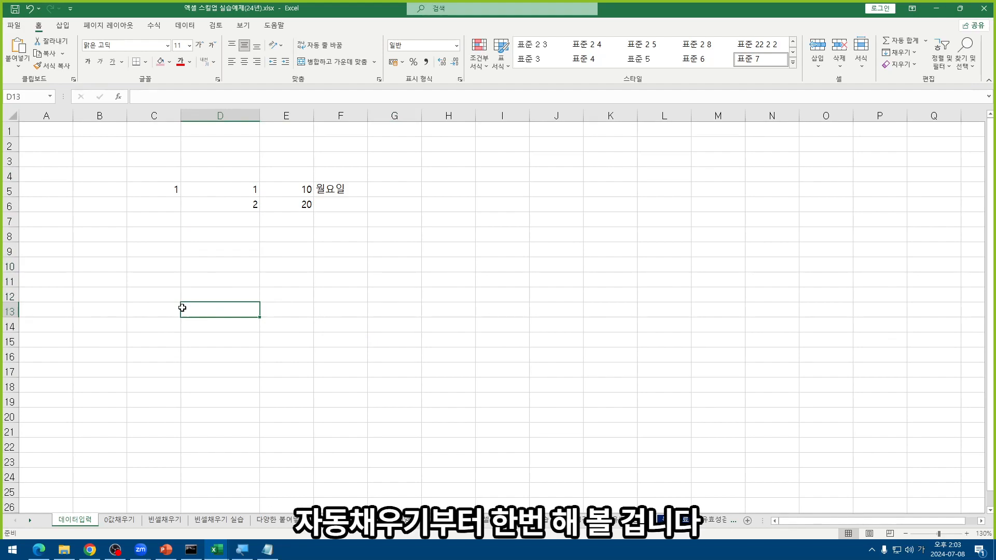
- Autofill the 1 in C5 down to C8 as copies, and refill it down to C13 as the series 1 to 9
click(160, 189)
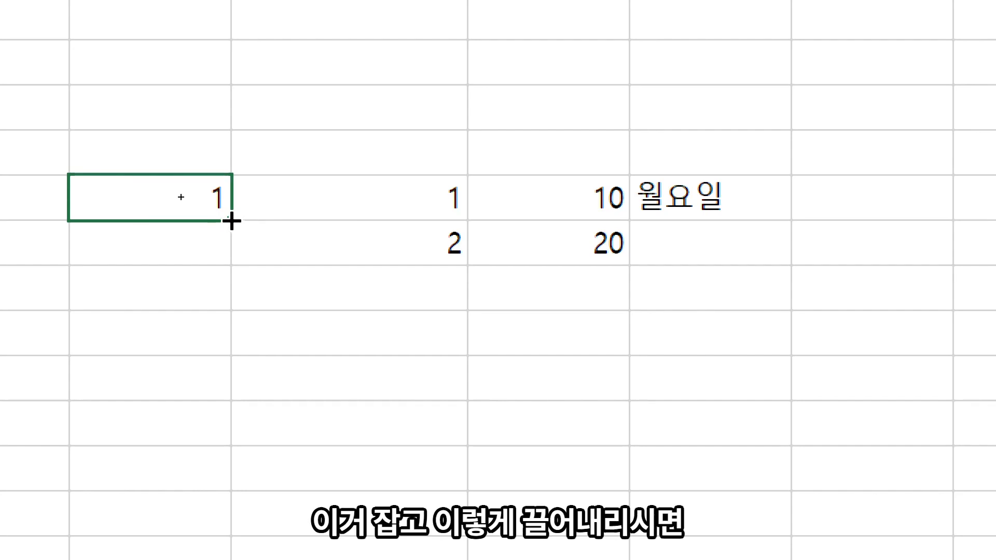
drag(231, 221, 222, 362)
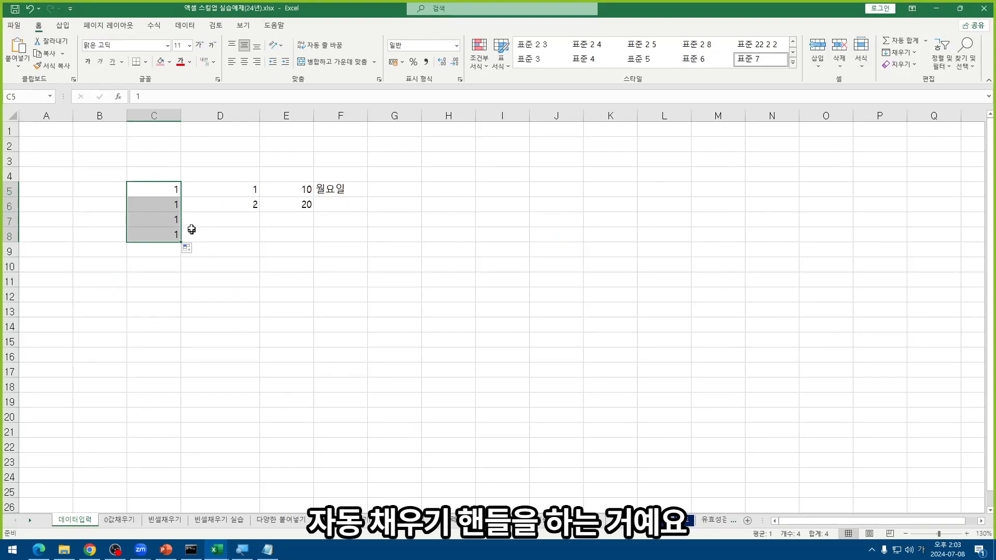
click(165, 189)
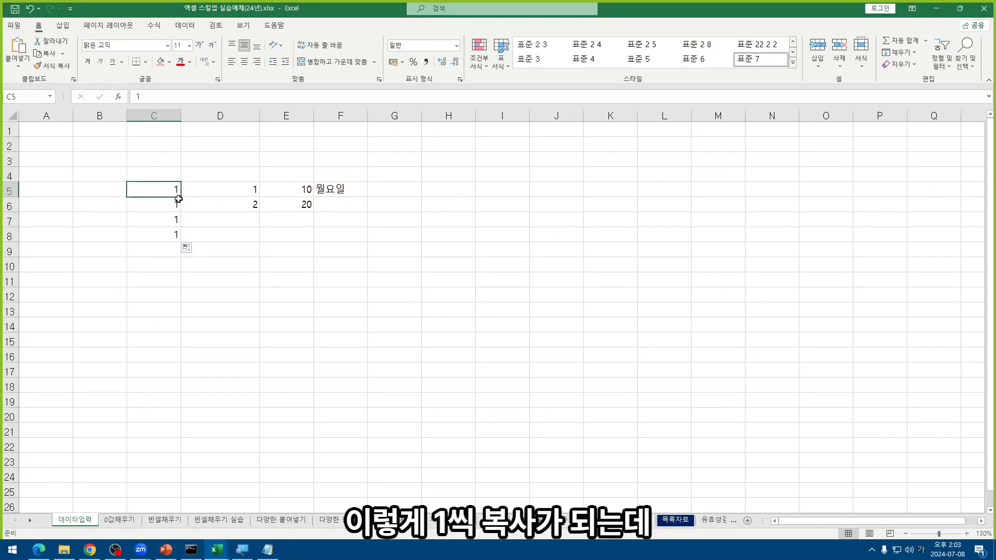
drag(180, 196, 183, 306)
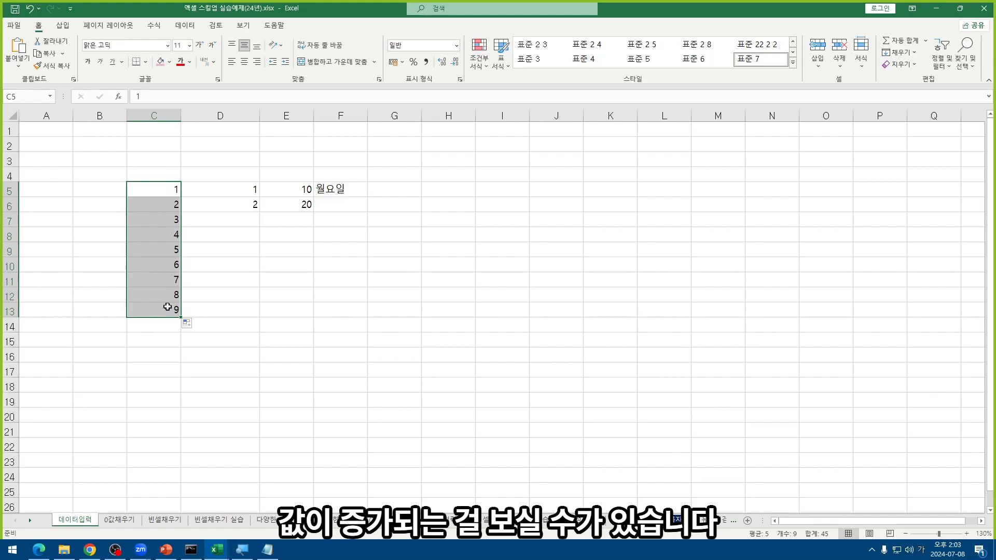
- Enter the heading "순번" in cell C4 above the number series
click(173, 176)
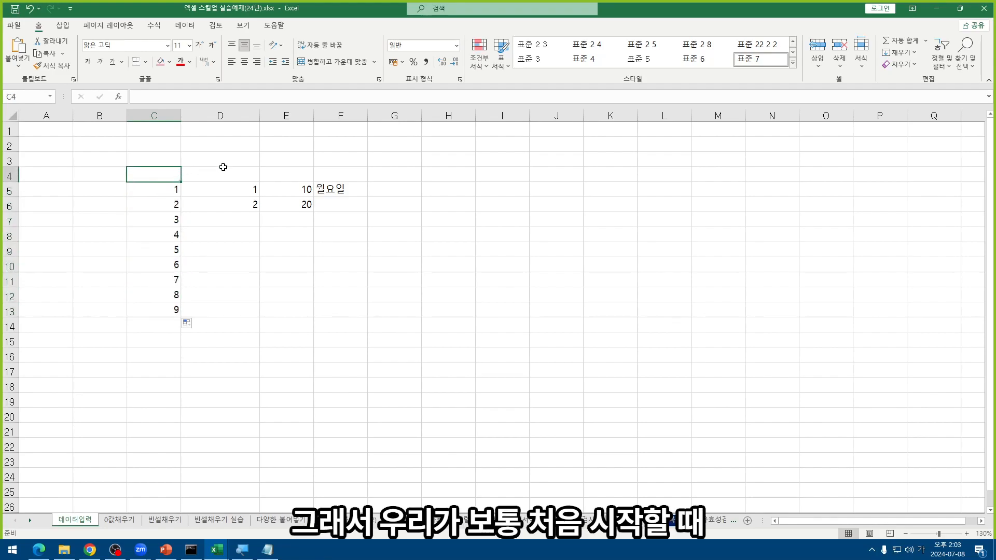
text(순번)
key(Return)
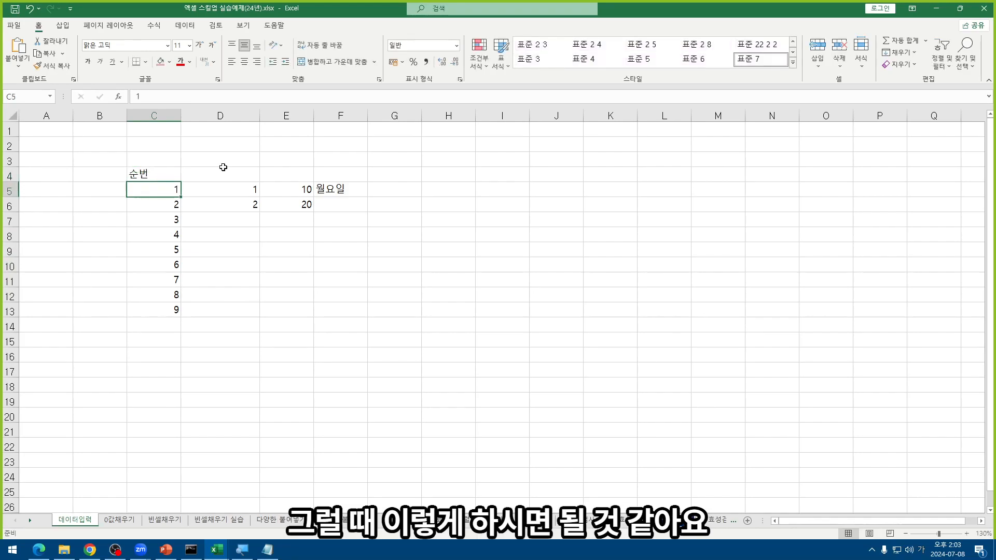
key(Down)
key(Down)
key(Down)
key(Down)
key(Down)
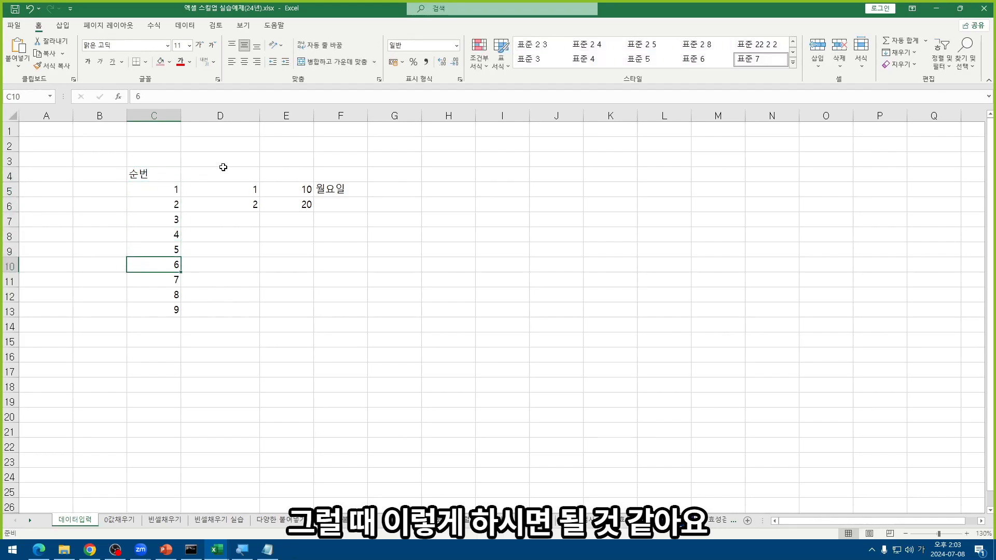
key(Up)
key(Up)
key(Up)
key(Up)
key(Up)
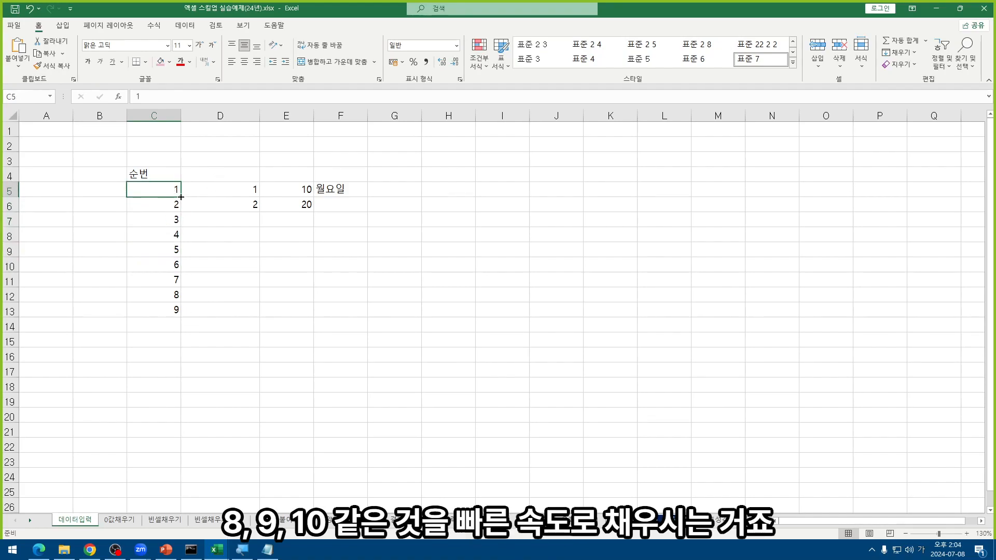
- Autofill the number series from C5 down to C19 so it runs from 1 to 15
drag(181, 197, 188, 402)
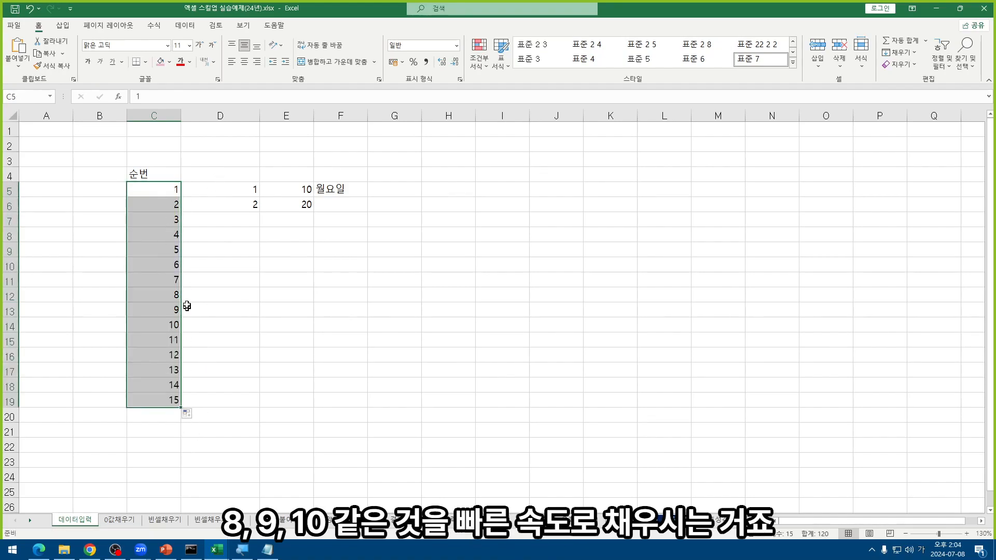
click(169, 234)
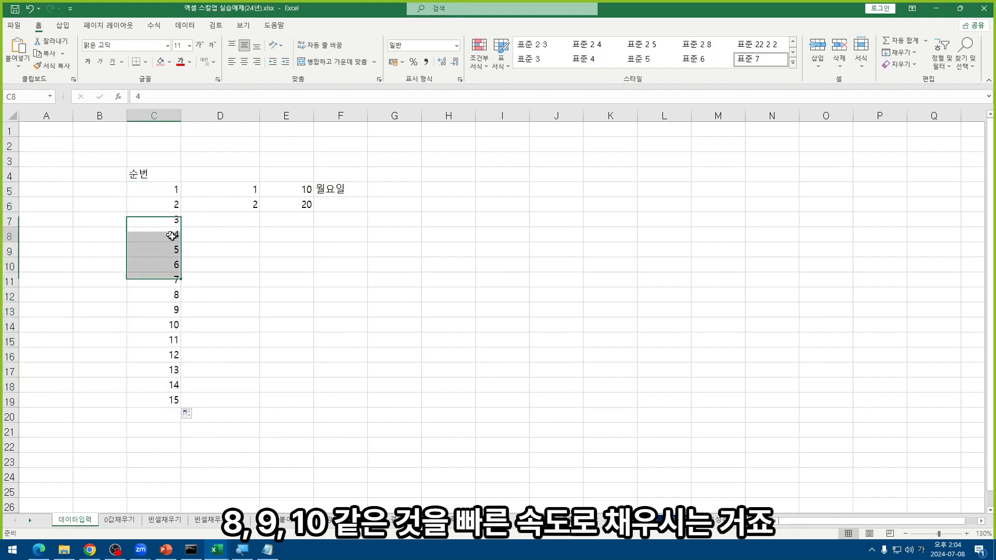
- Compare how the numbers in columns C to E are aligned with how the text in C4 and F5 is aligned
click(168, 175)
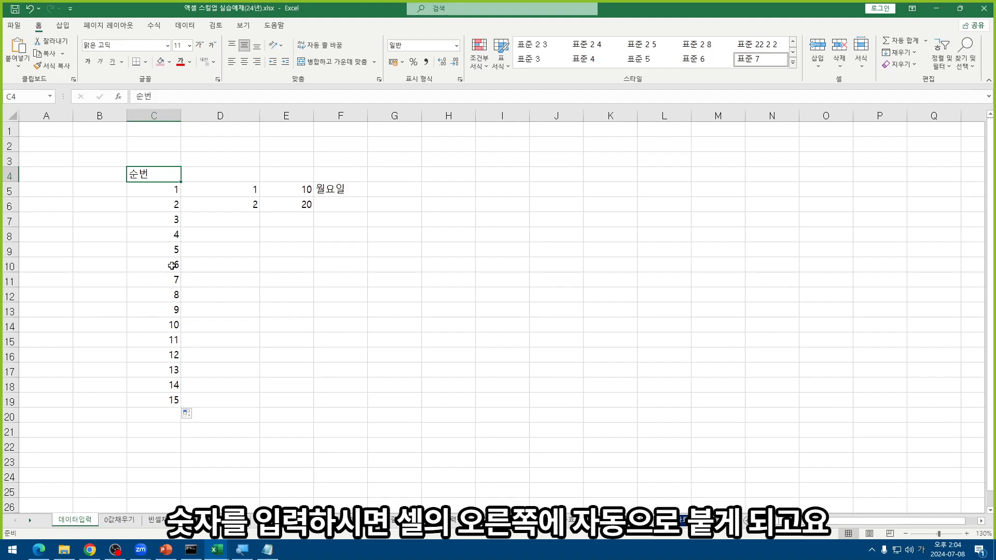
drag(149, 189, 174, 399)
click(158, 344)
click(153, 177)
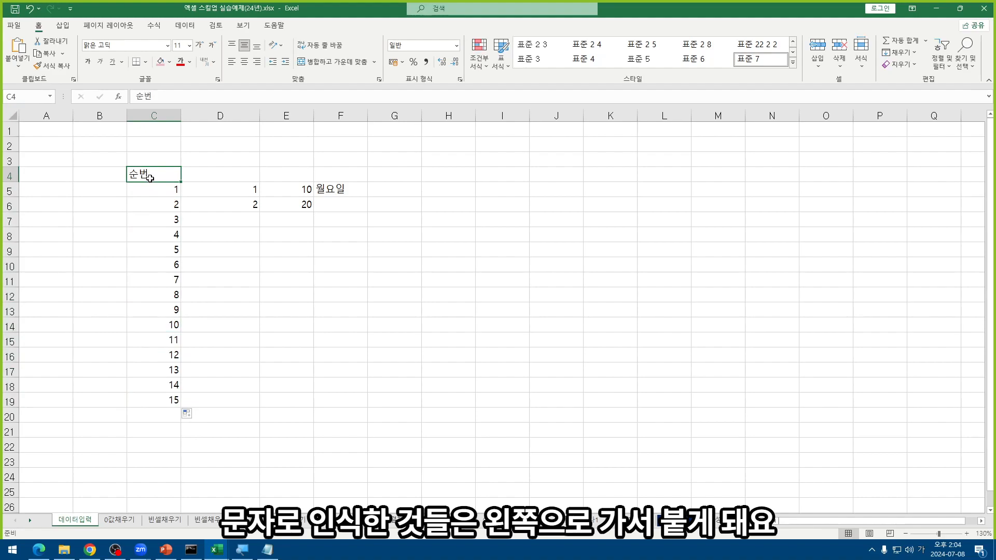
click(252, 194)
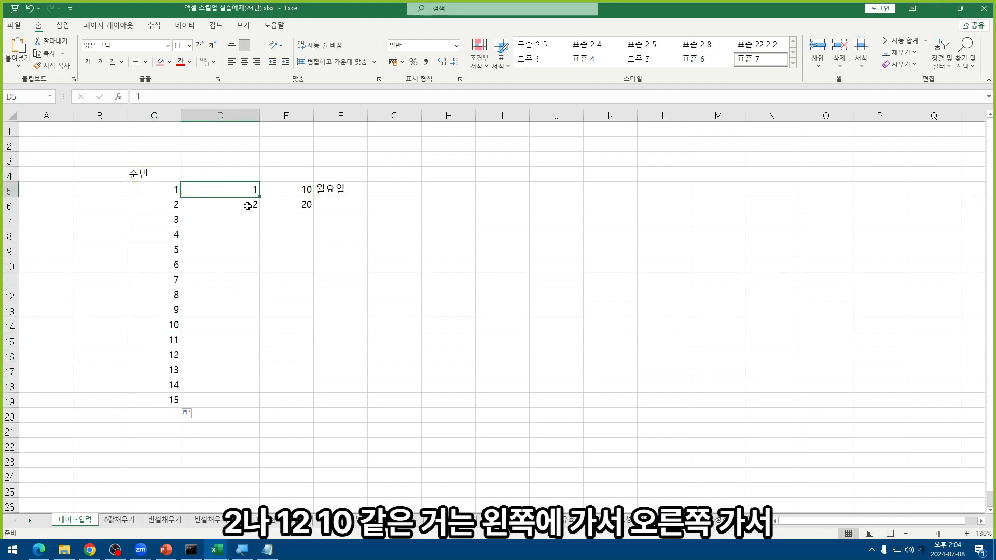
click(247, 206)
click(282, 193)
click(285, 203)
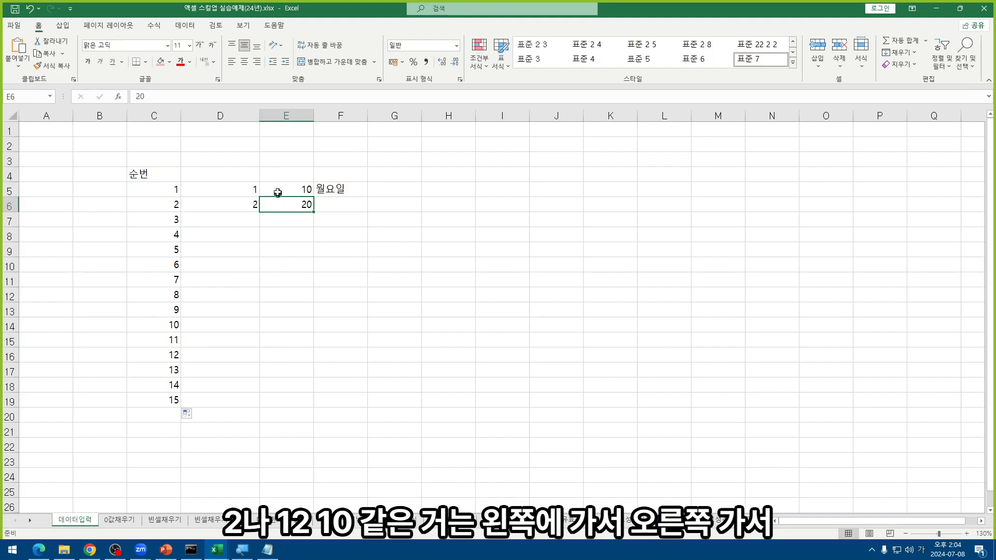
click(327, 188)
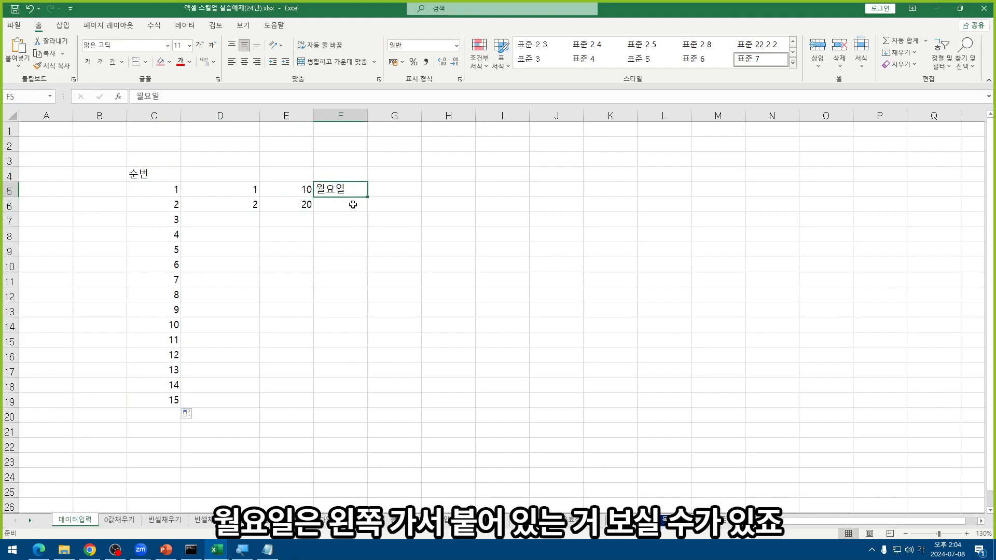
- Enter "12월 21일" with a space between month and day in cell H5
click(452, 189)
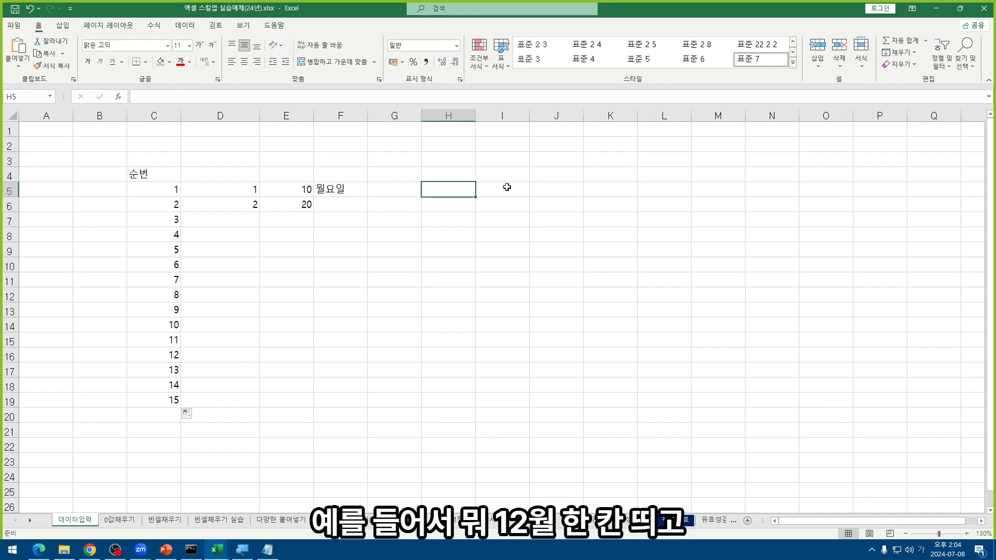
text(12월 )
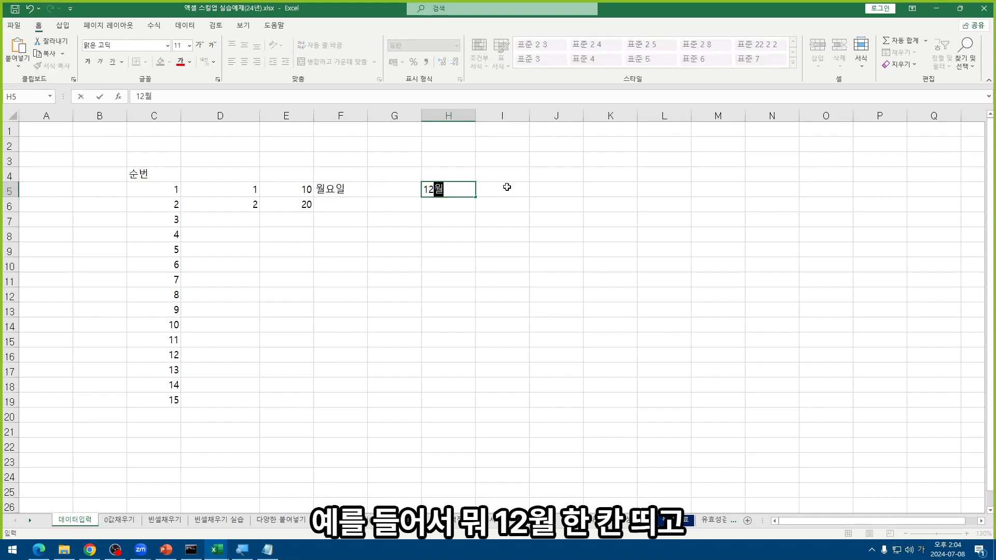
text(21일)
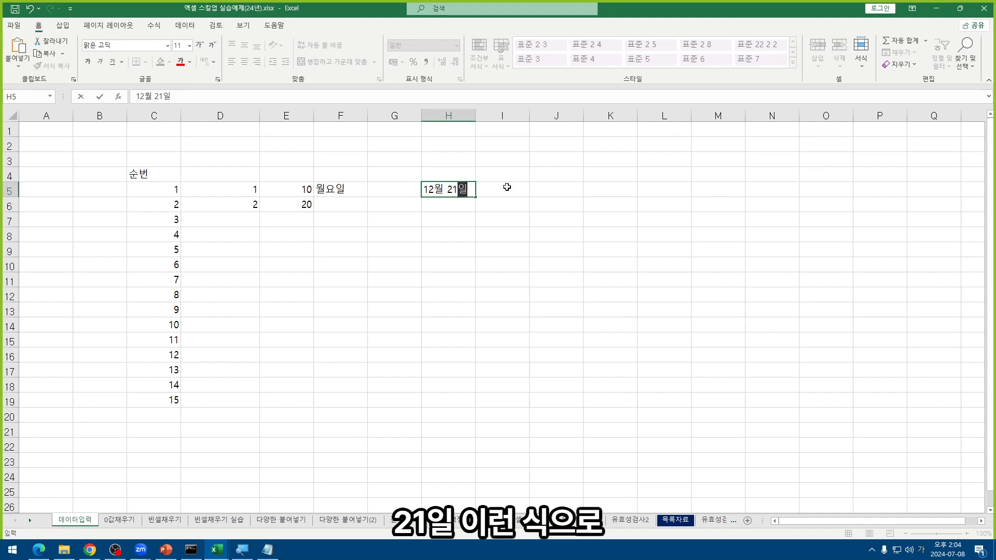
key(Return)
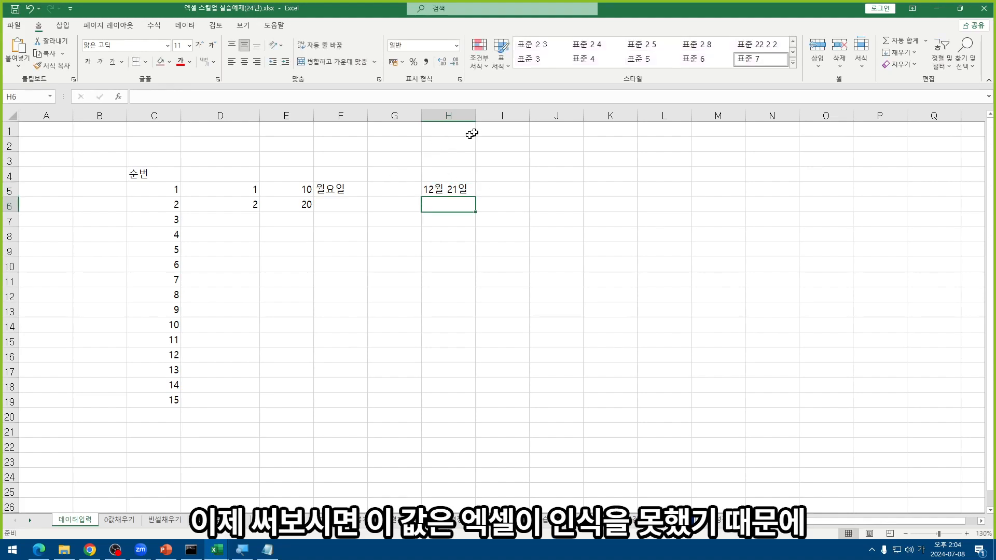
- Widen column H and select cell H5 to check how its date text is aligned
drag(475, 115, 525, 114)
click(461, 189)
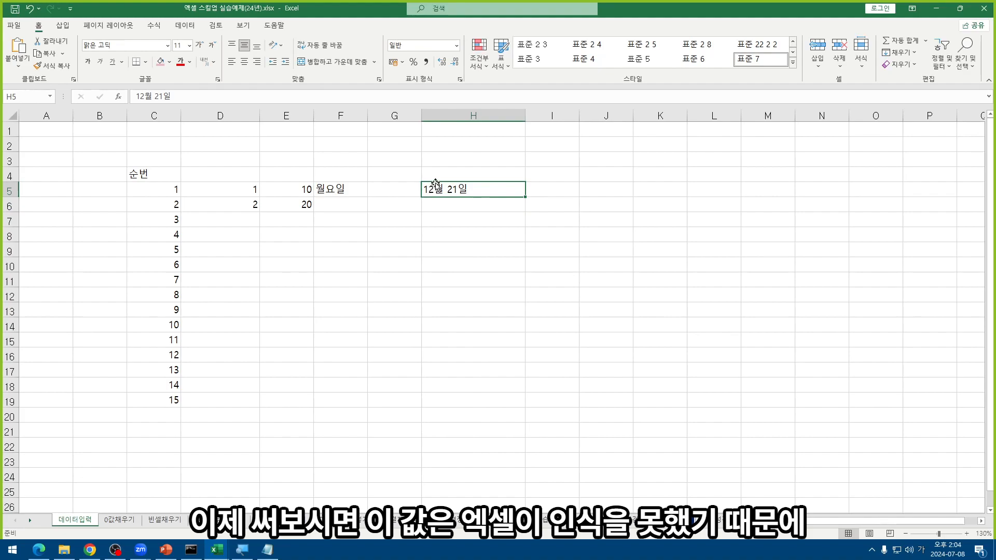
- Enter the date 12/21 in cell H6 and inspect its stored value in the formula bar
click(434, 205)
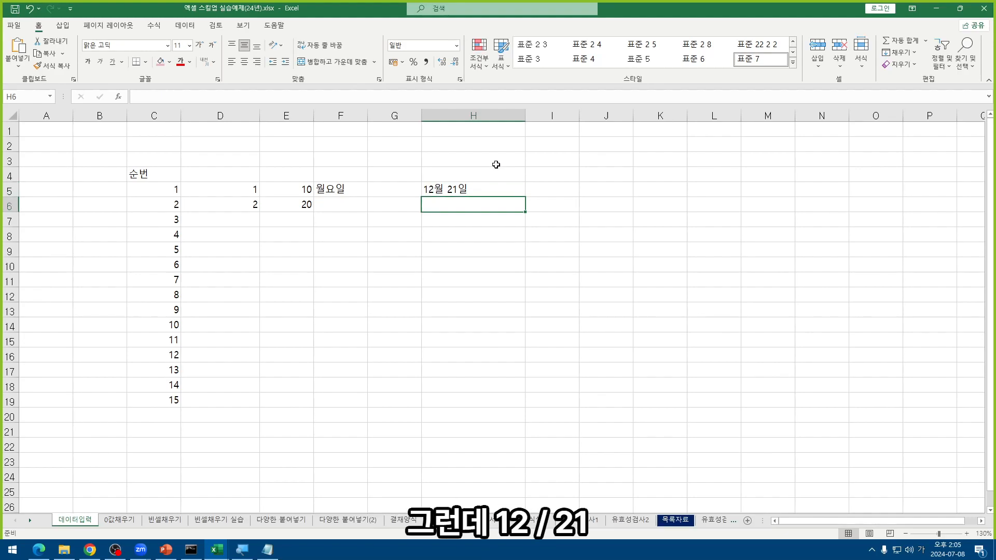
text(12/2)
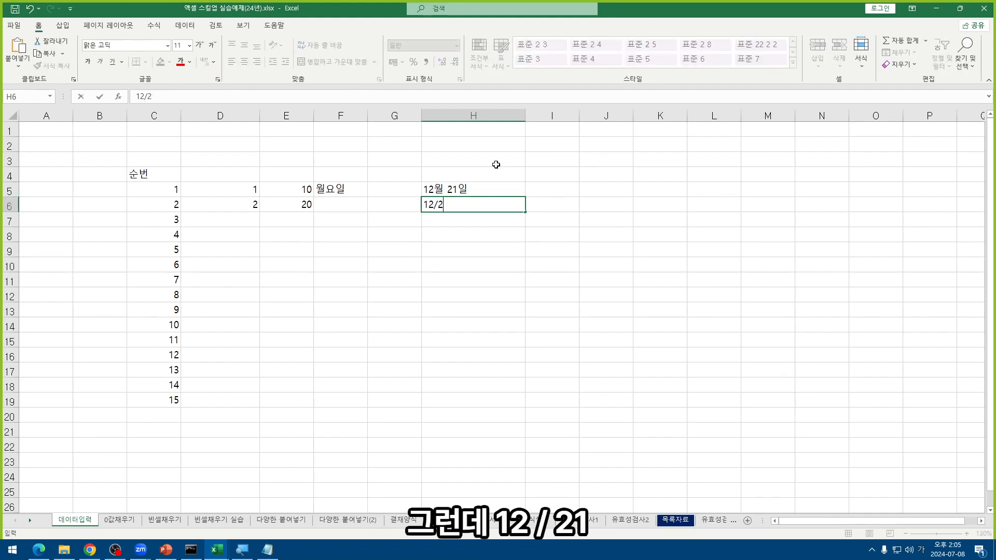
text(1)
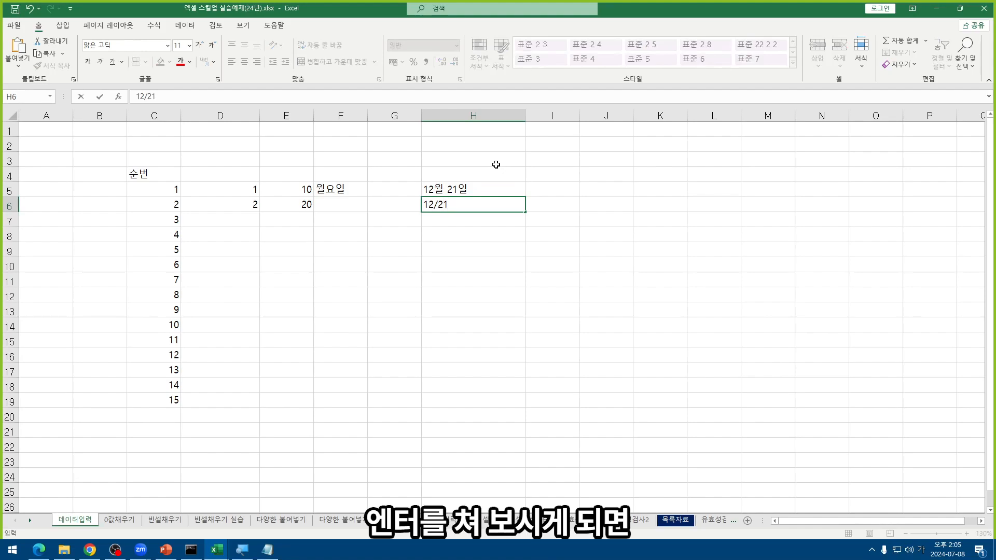
key(Return)
key(Up)
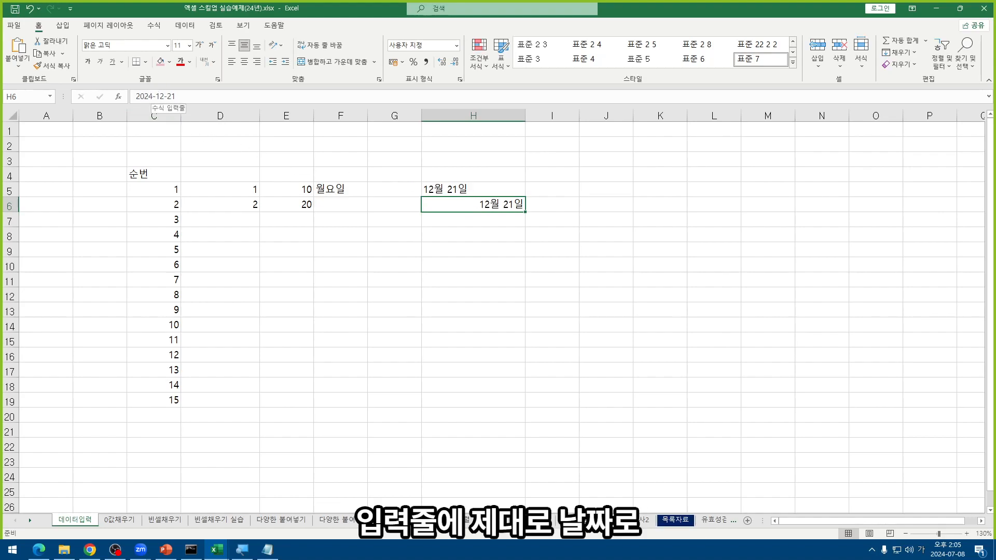
drag(133, 96, 176, 97)
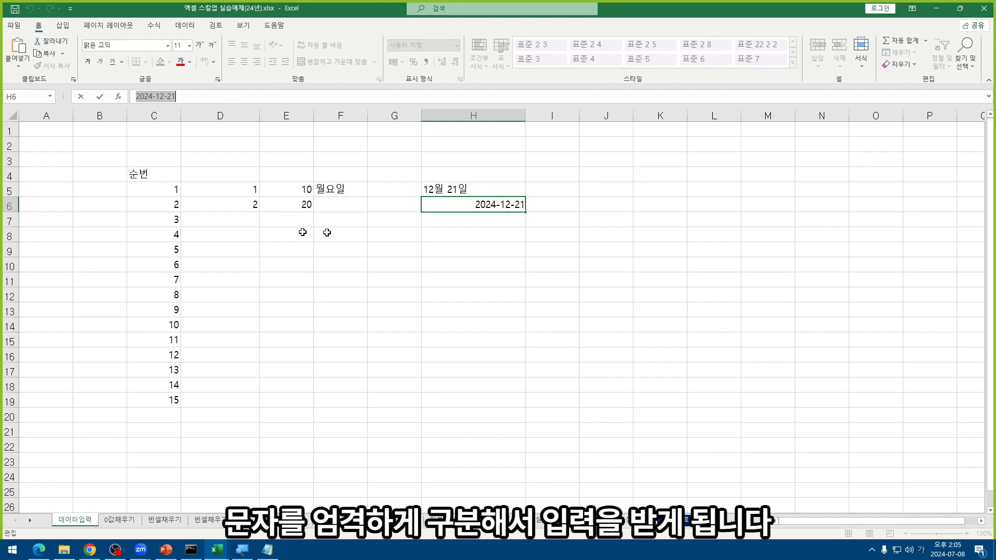
click(478, 222)
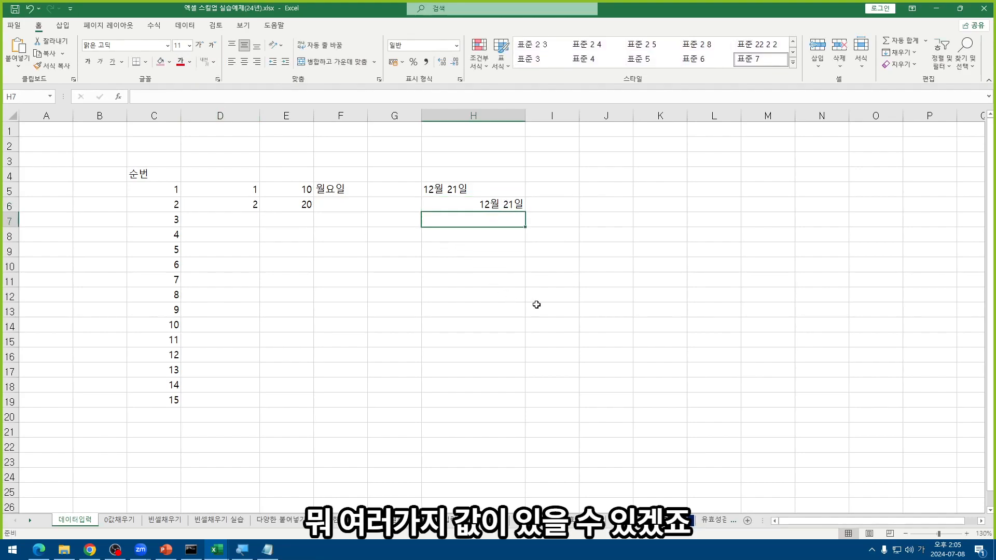
- Enter the amount 15000000 without separators in cell H8
key(Return)
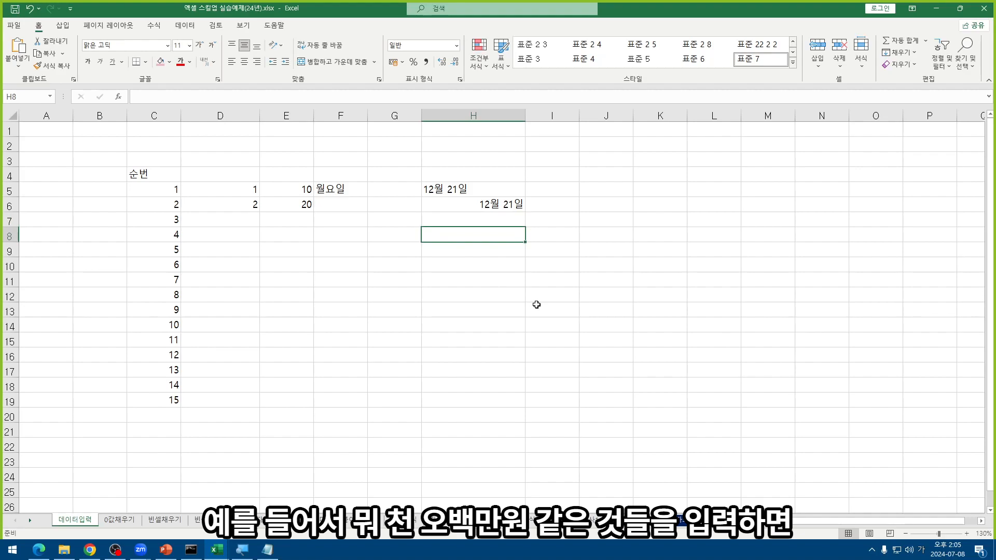
text(1500)
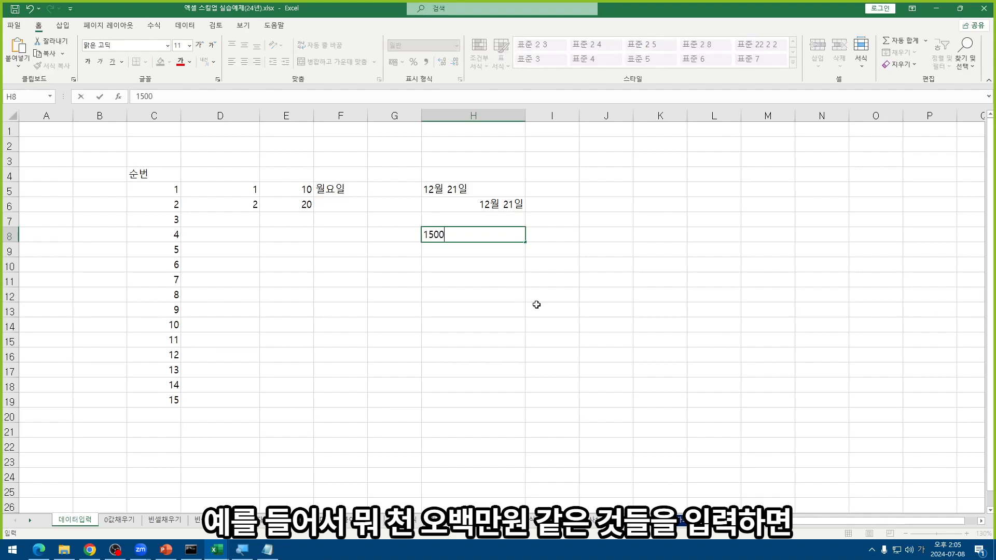
text(0000)
key(Return)
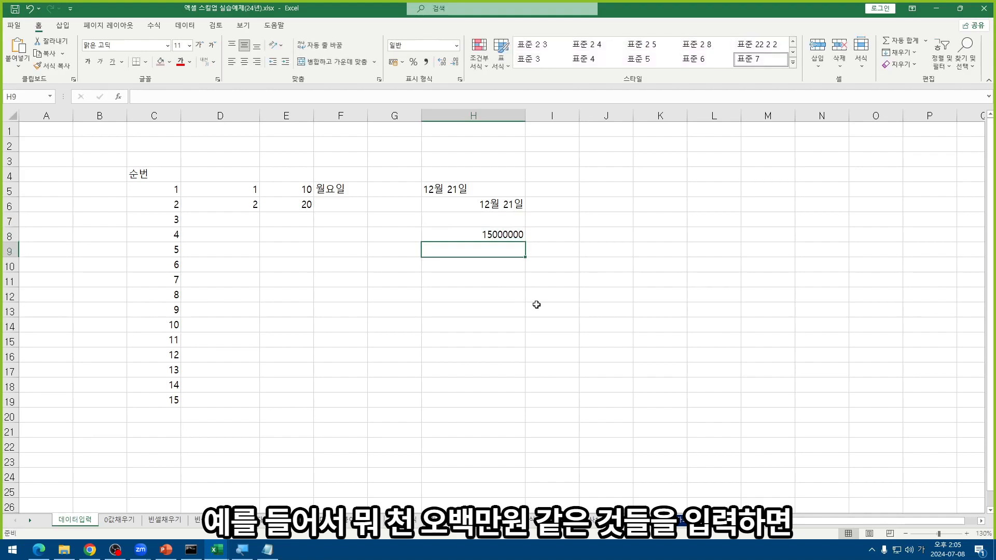
key(Up)
key(Down)
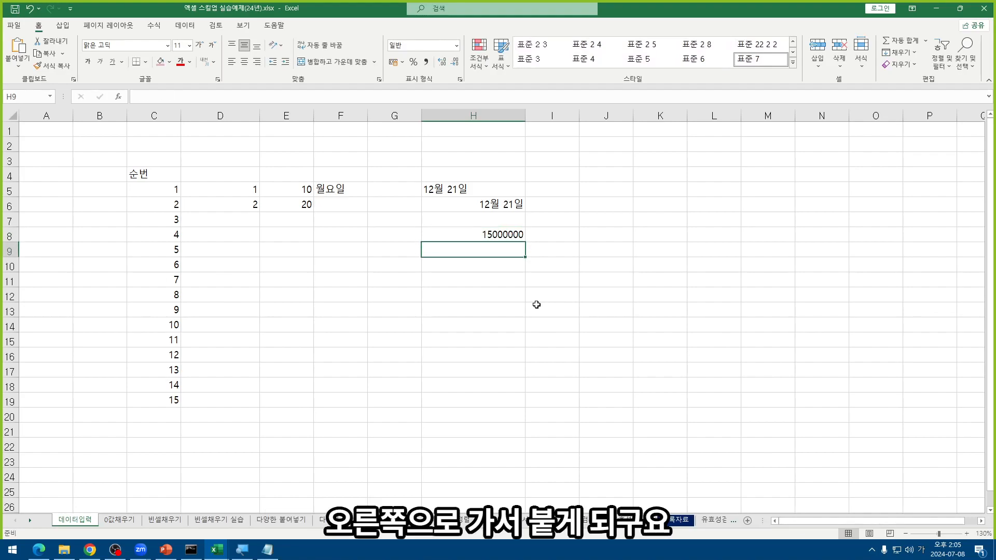
- Enter the same amount with thousands separators, 15,000,000, in cell H9
text(15)
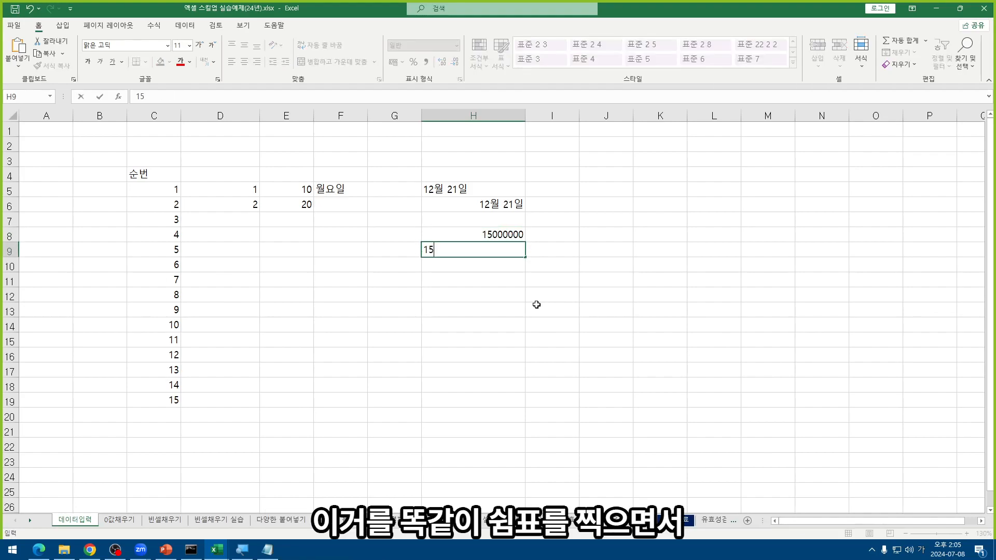
text(,000,000)
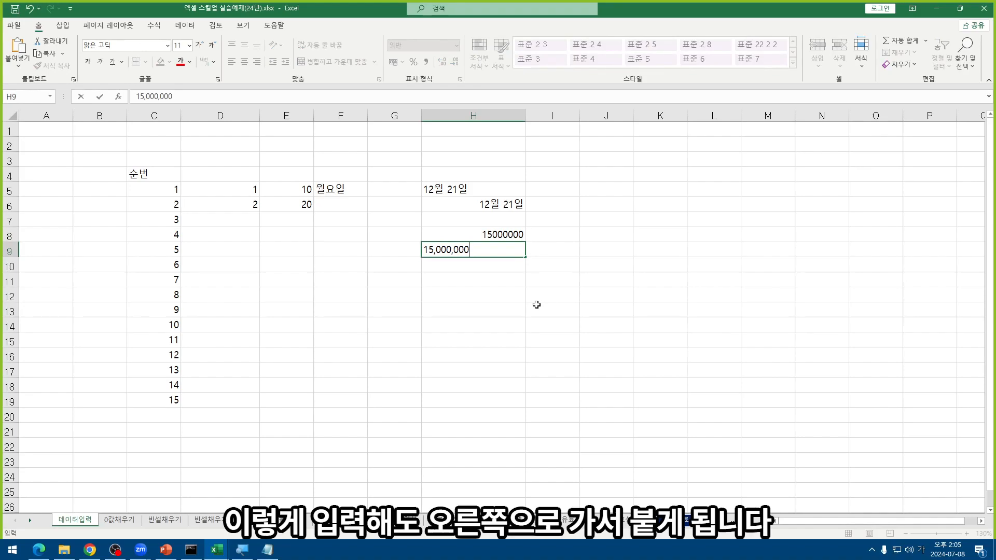
key(Return)
key(Up)
key(Up)
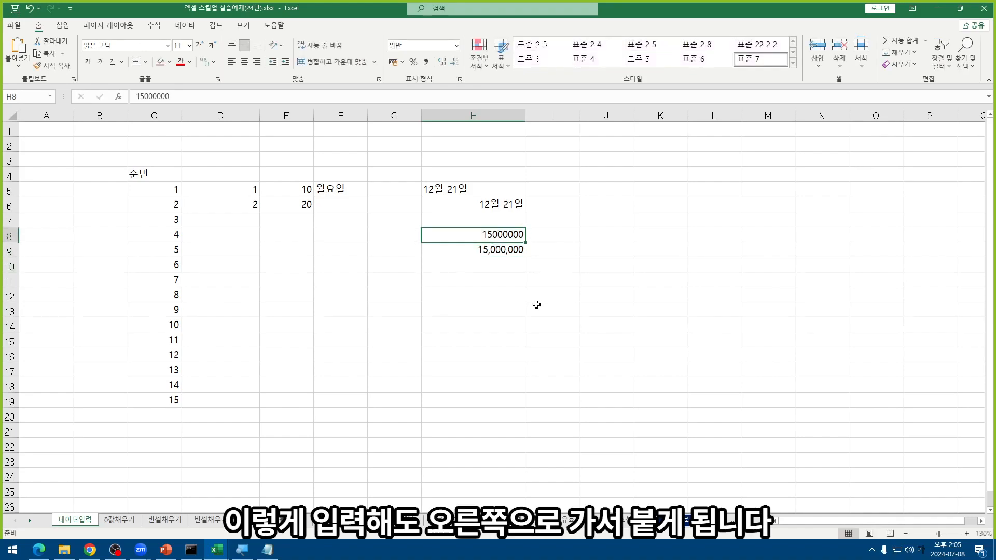
- Compare the number formats assigned to the amounts in H8 and H9 and the date in H6
key(Down)
key(Up)
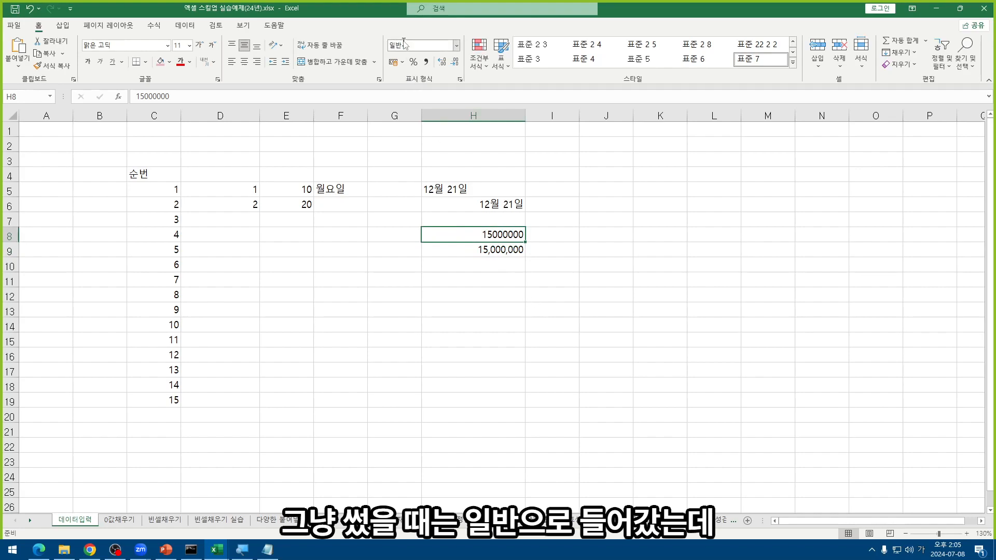
click(494, 251)
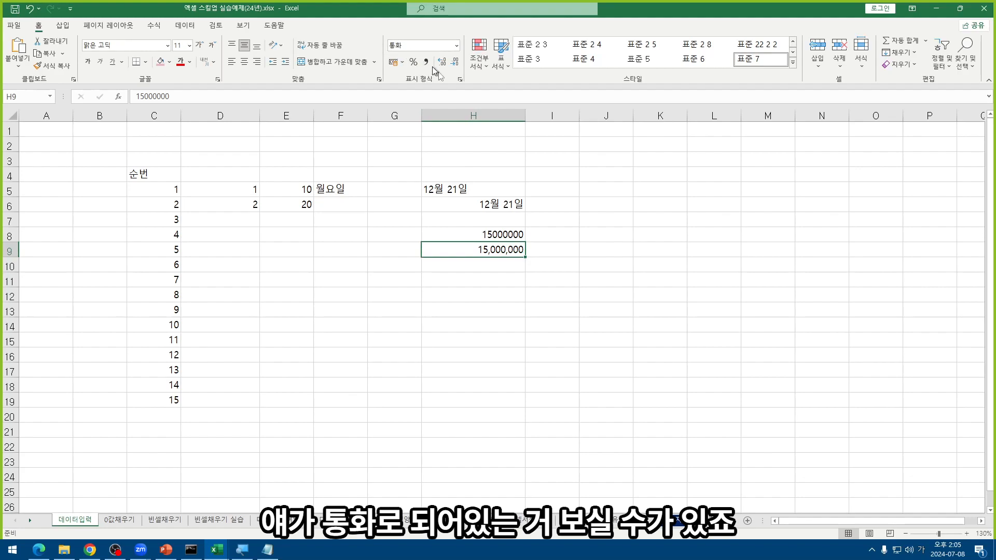
click(501, 237)
click(498, 250)
click(497, 236)
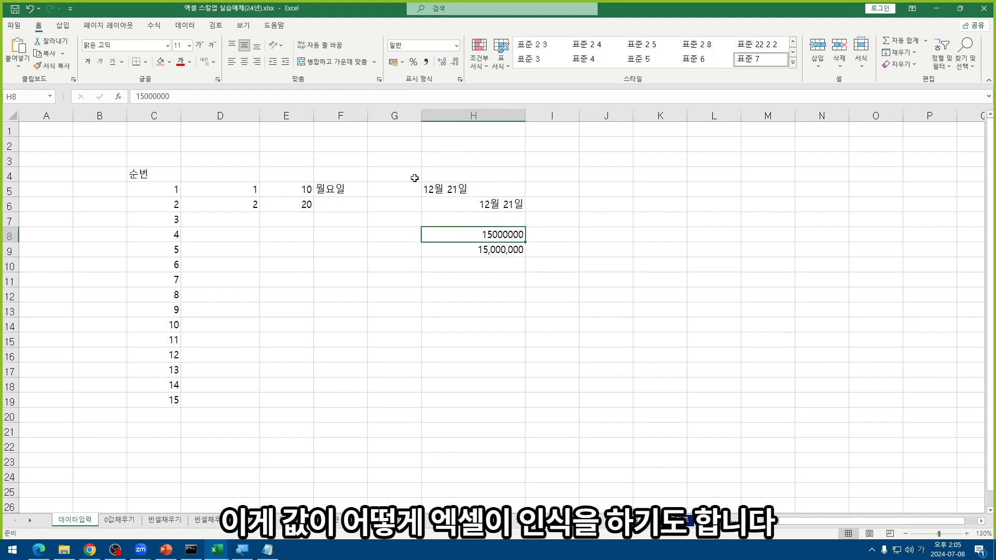
click(485, 261)
click(493, 204)
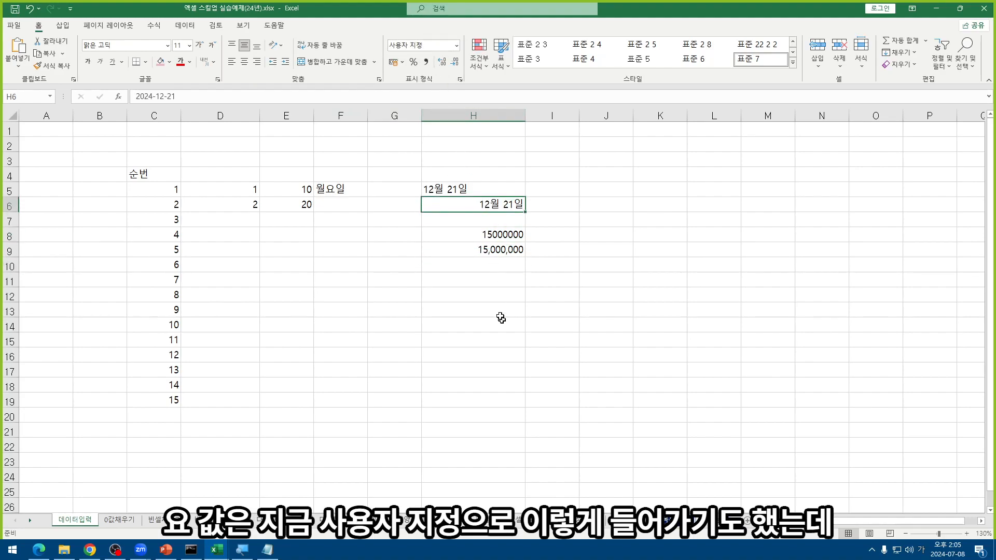
- Enter the full date 2024-12-21 in cell H11 and reselect it to check its number format
click(493, 277)
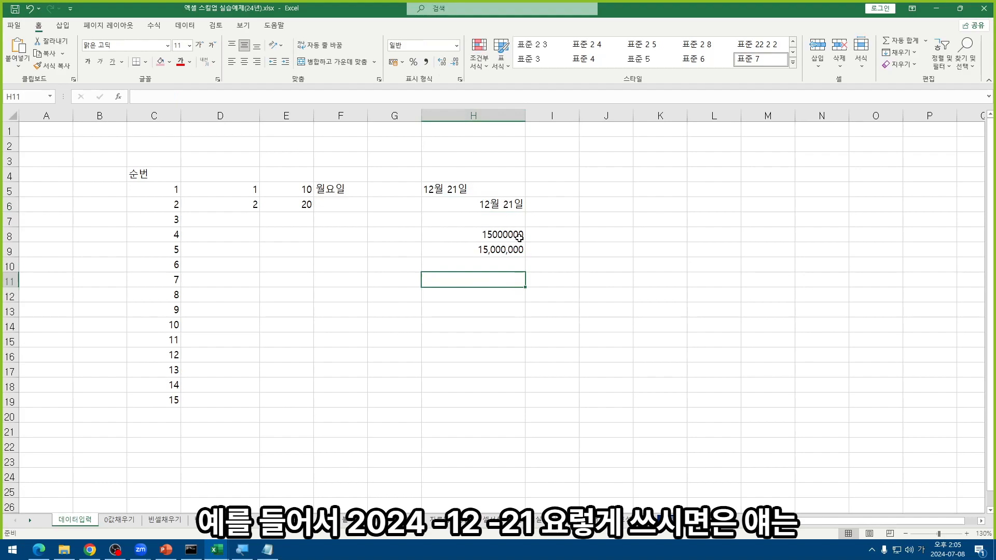
text(2024-12-21)
key(Return)
key(Up)
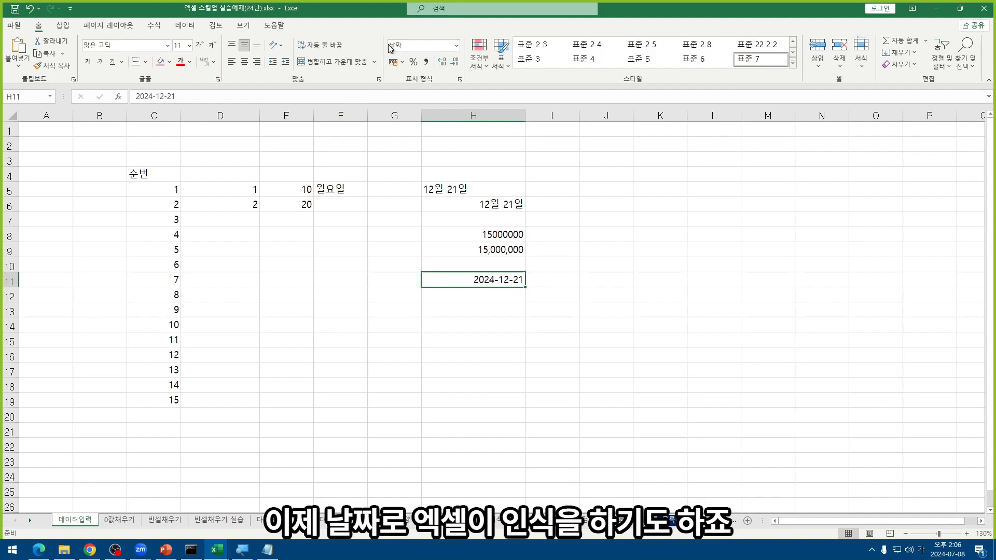
- Enter the fraction 1 1/2, with a space after the whole number, in cell H12 and check its stored value
click(461, 297)
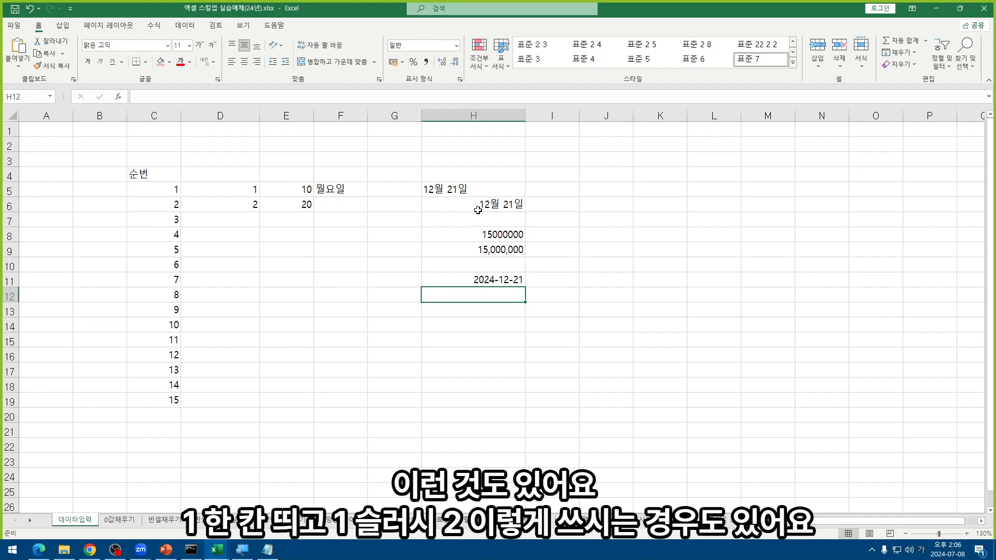
text(1 1/2)
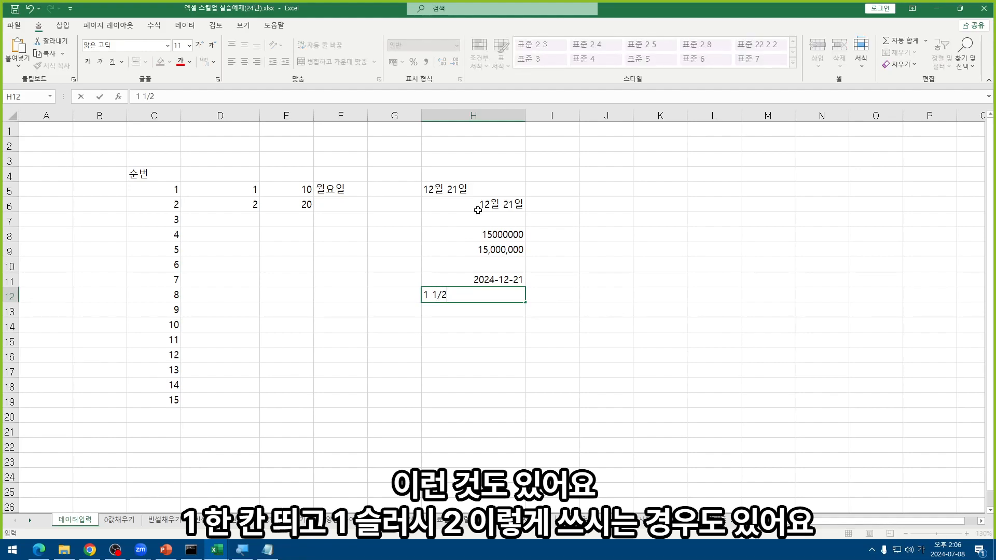
key(Return)
key(Up)
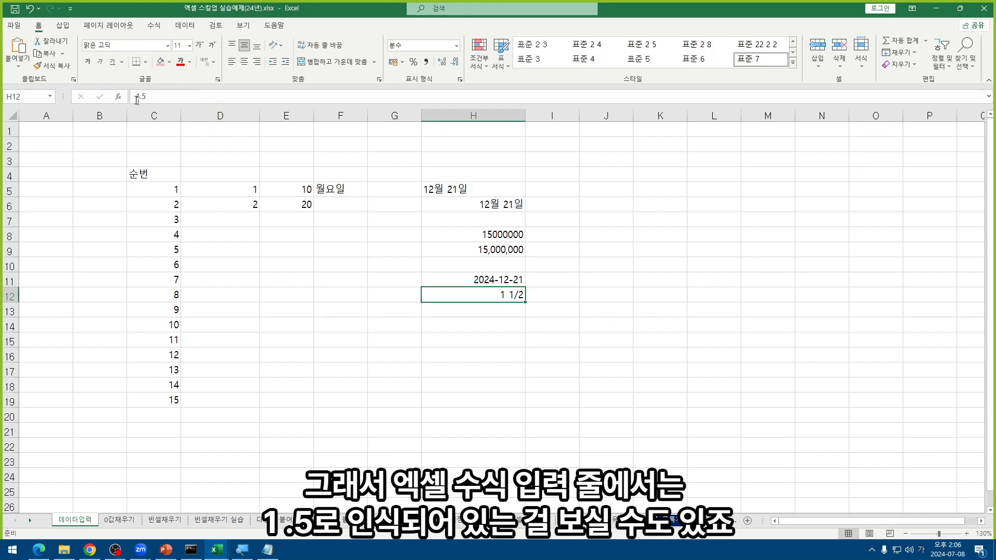
key(Return)
- Compare the alignment of the date text in H5 with the numeric entries below it in column H
click(488, 323)
click(501, 309)
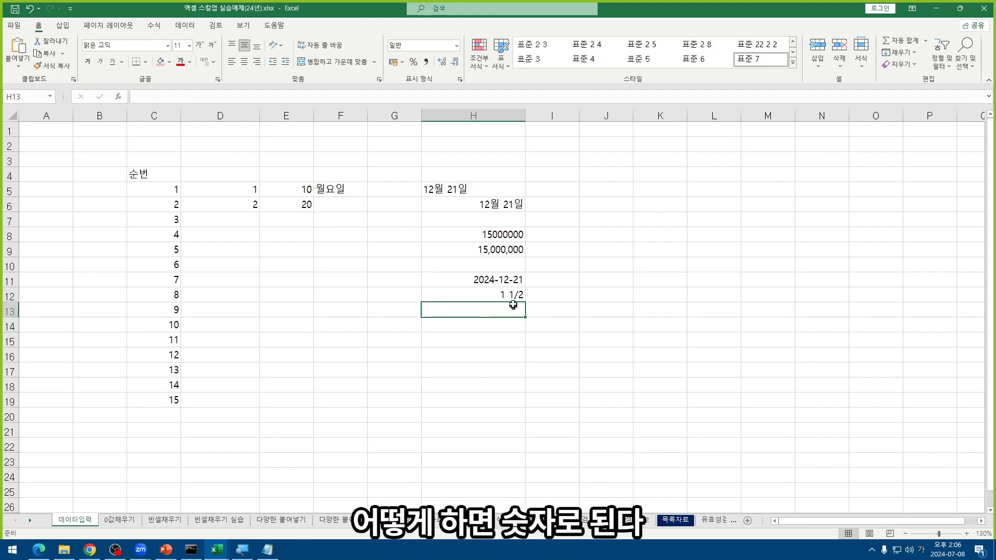
click(492, 323)
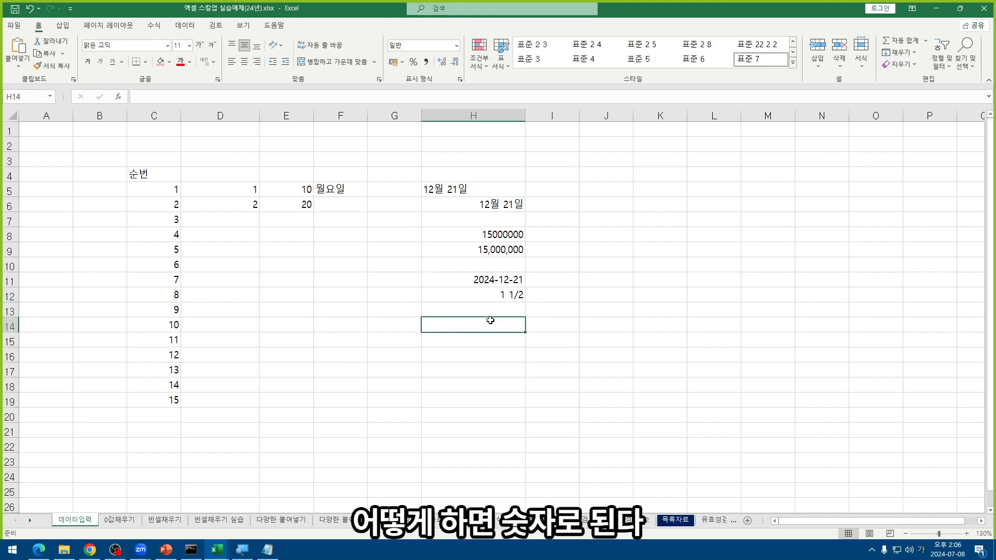
click(452, 189)
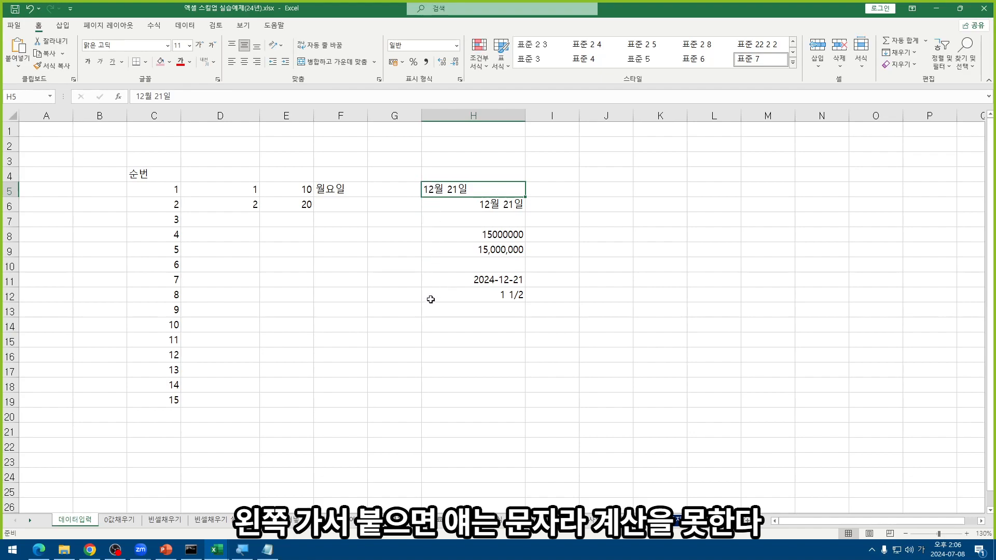
- Add cells E5 and E6 in H15 with the formula =E5+E6
click(457, 339)
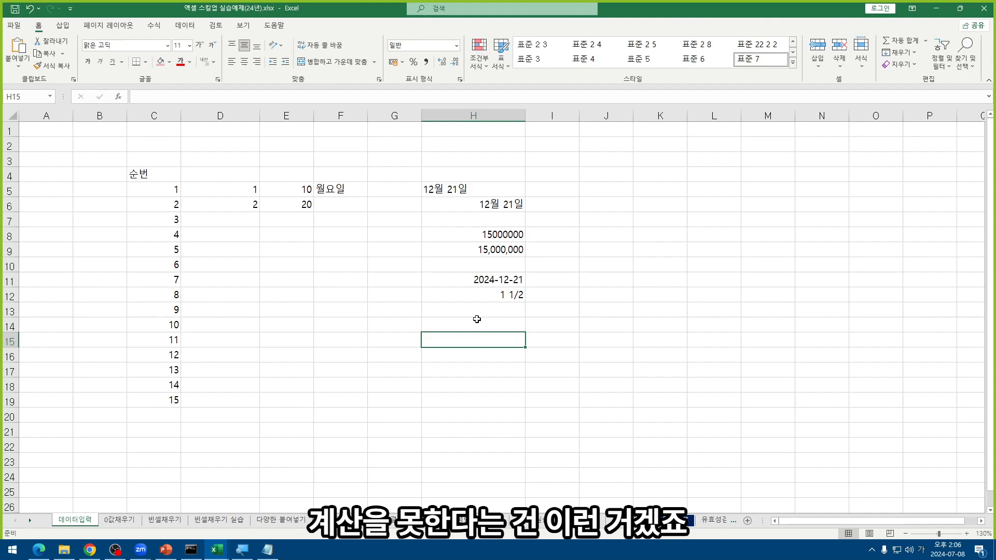
text(=)
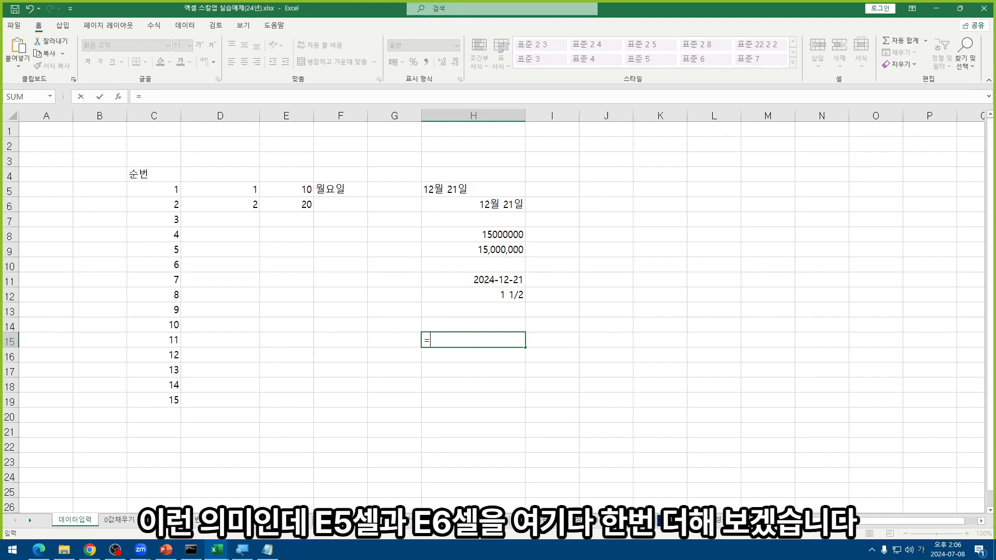
click(303, 191)
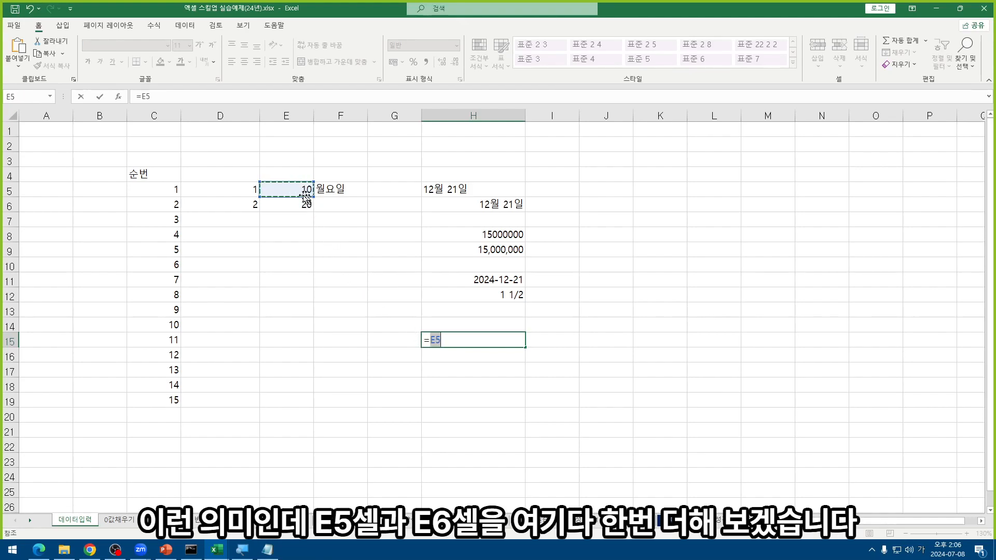
text(+)
click(301, 207)
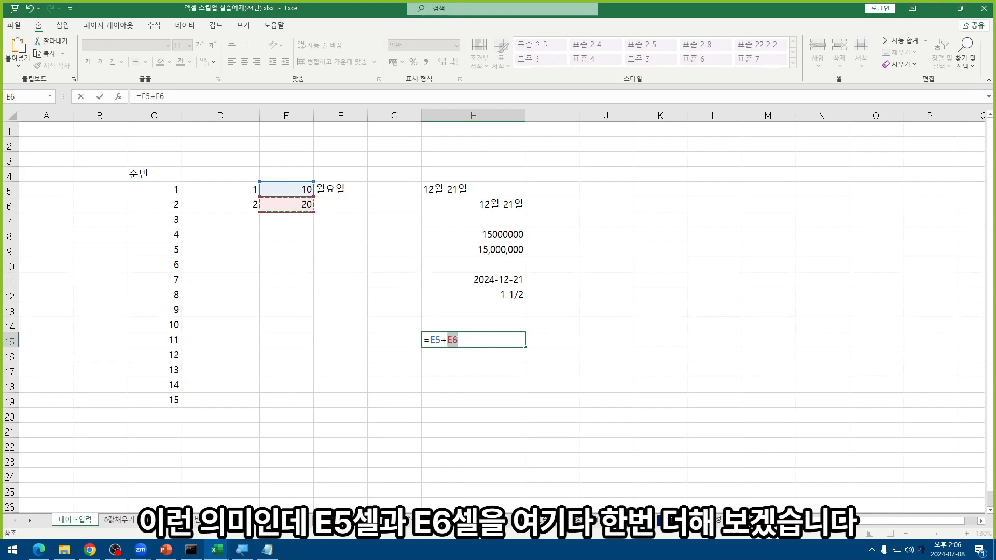
key(Return)
click(514, 333)
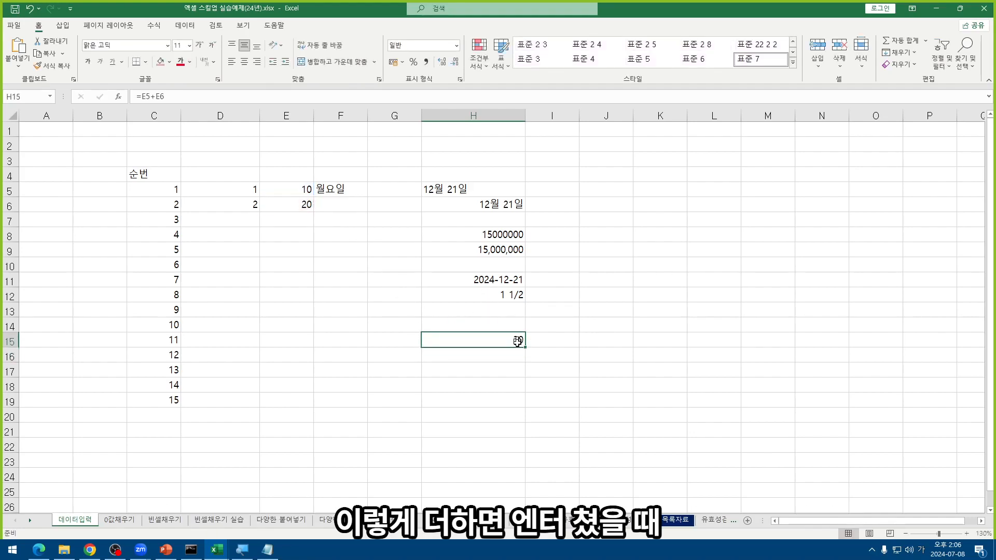
- Add three days to the date in H11 by entering the formula =H11+3 in cell H17
click(499, 366)
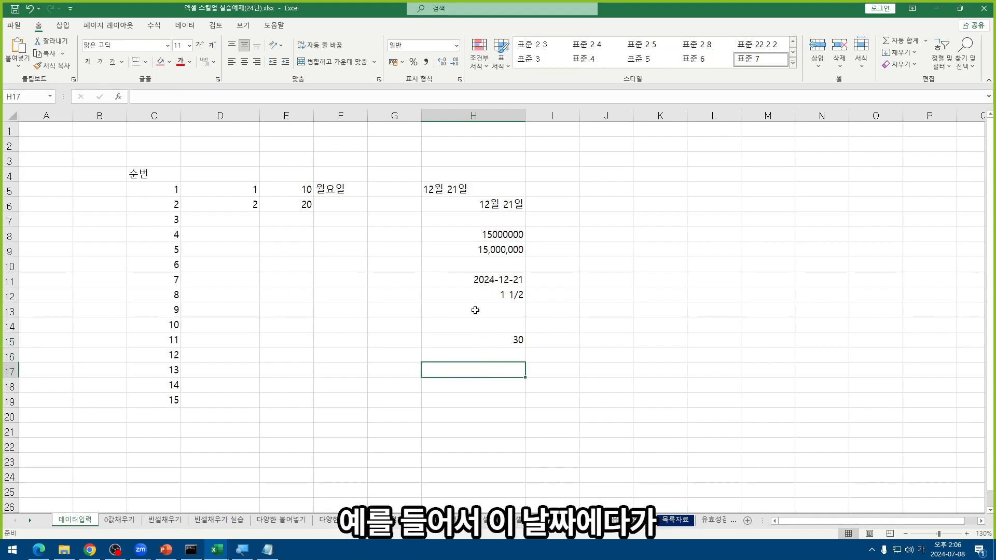
text(=)
click(475, 279)
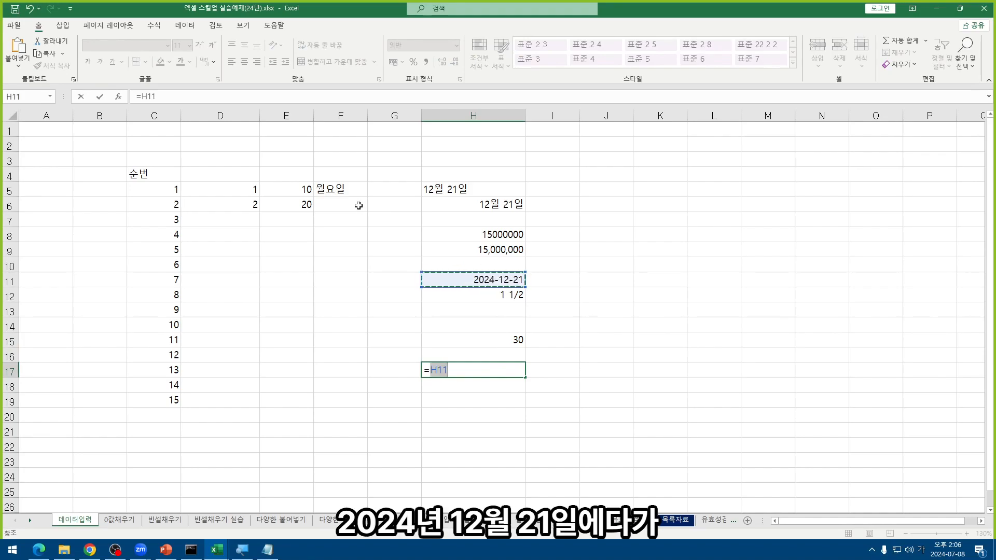
text(+.3)
key(BackSpace)
key(BackSpace)
text(3)
key(Return)
key(Up)
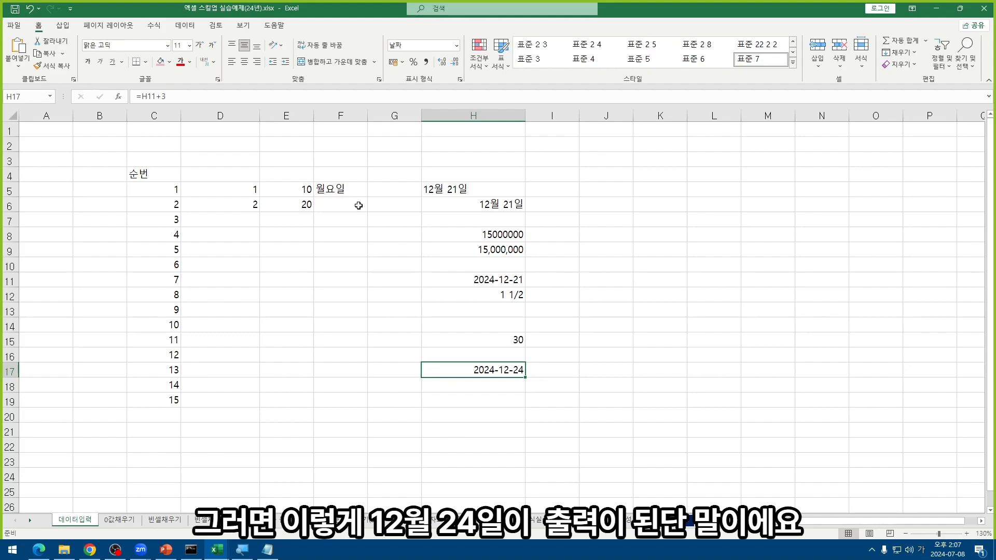
key(Down)
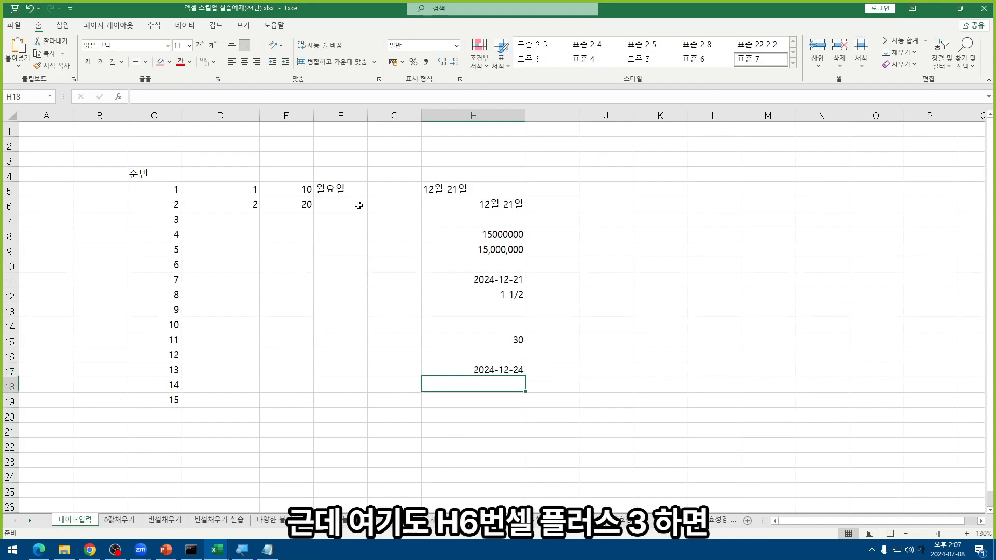
- Add three days to the date in H6 by entering the formula =H6+3 in cell H18
text(=)
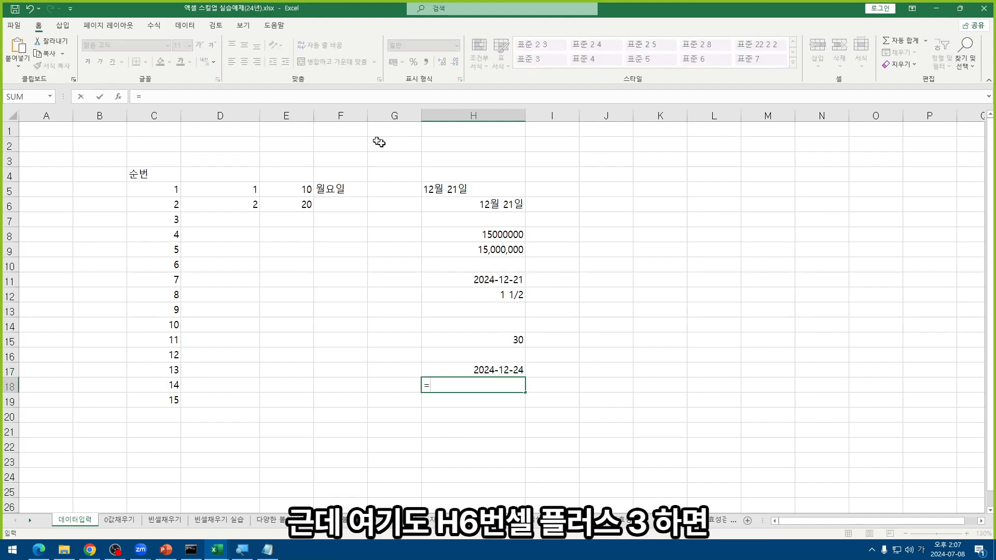
click(456, 200)
text(+3)
key(Return)
key(Up)
key(Up)
key(Down)
key(Down)
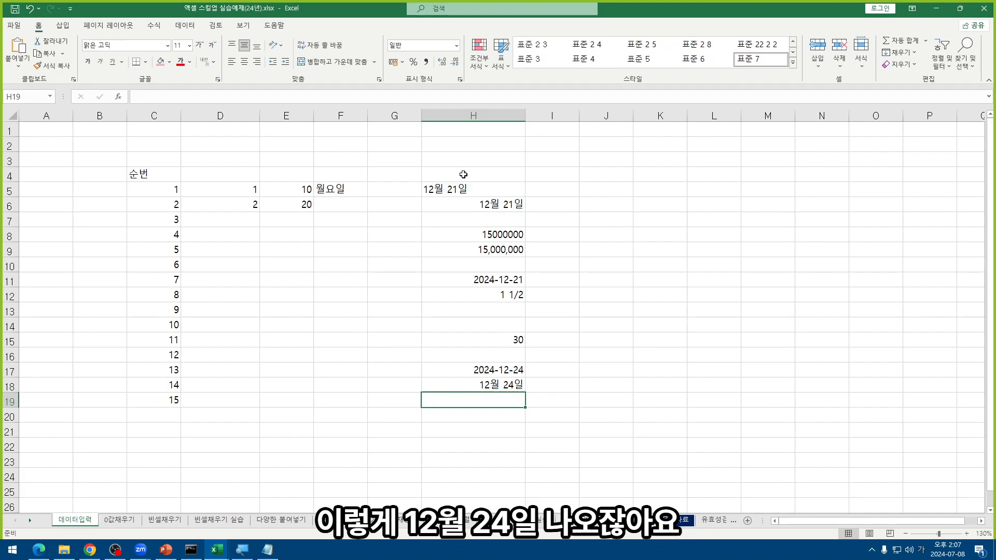
- Try to add three days to the text date in H5 by entering the formula =H5+3 in cell H19
text(=)
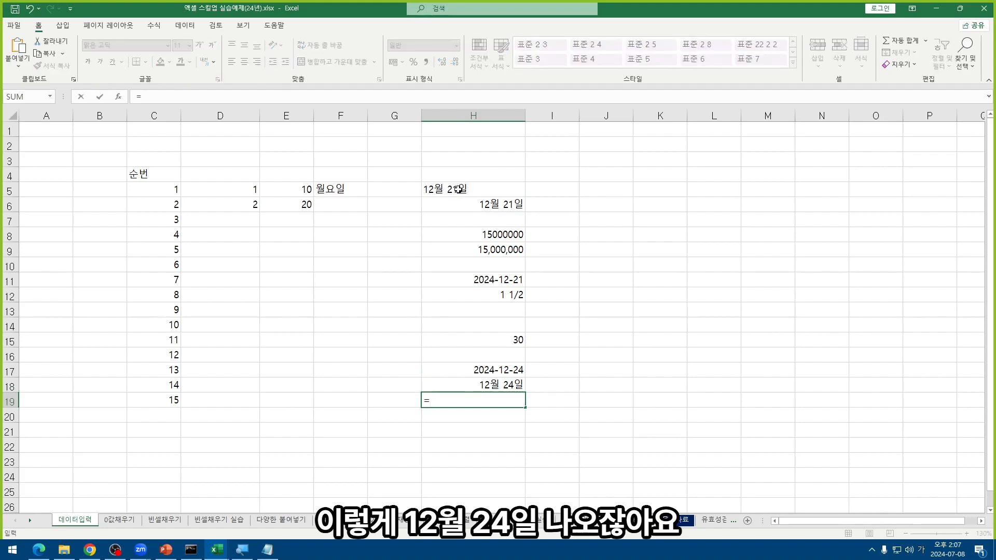
click(459, 188)
text(+3)
key(Return)
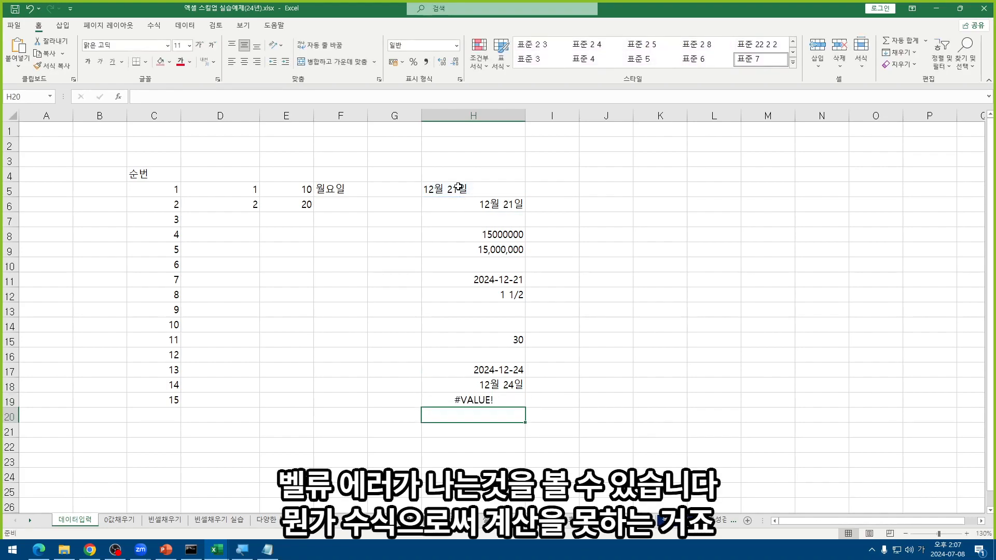
key(Up)
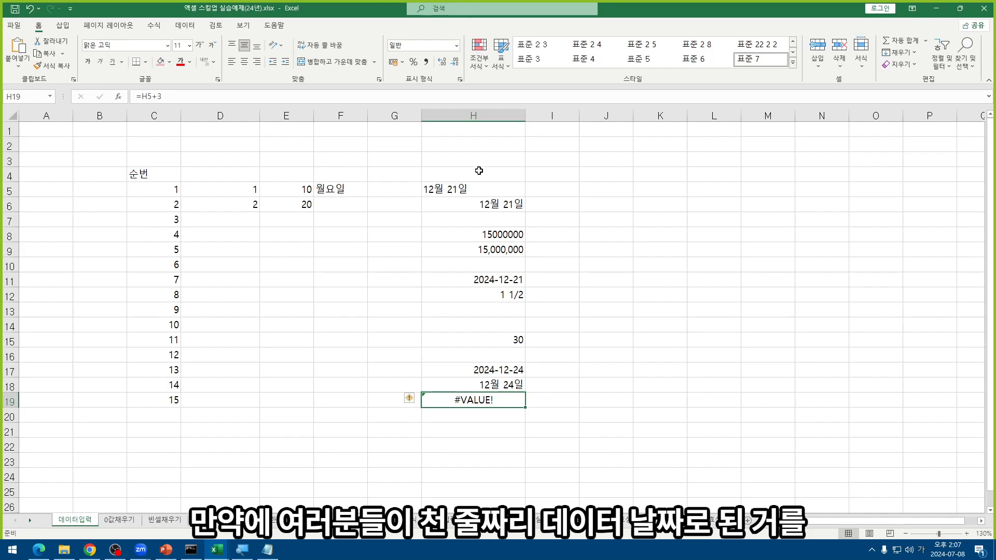
- Compare the stored contents of the date in H6 and the text date in H5
drag(499, 204, 515, 296)
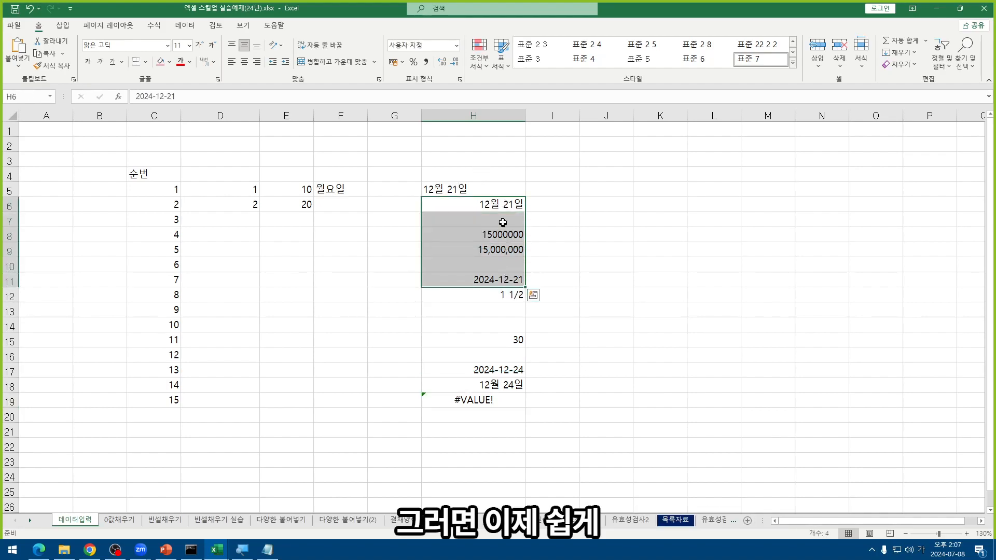
click(506, 206)
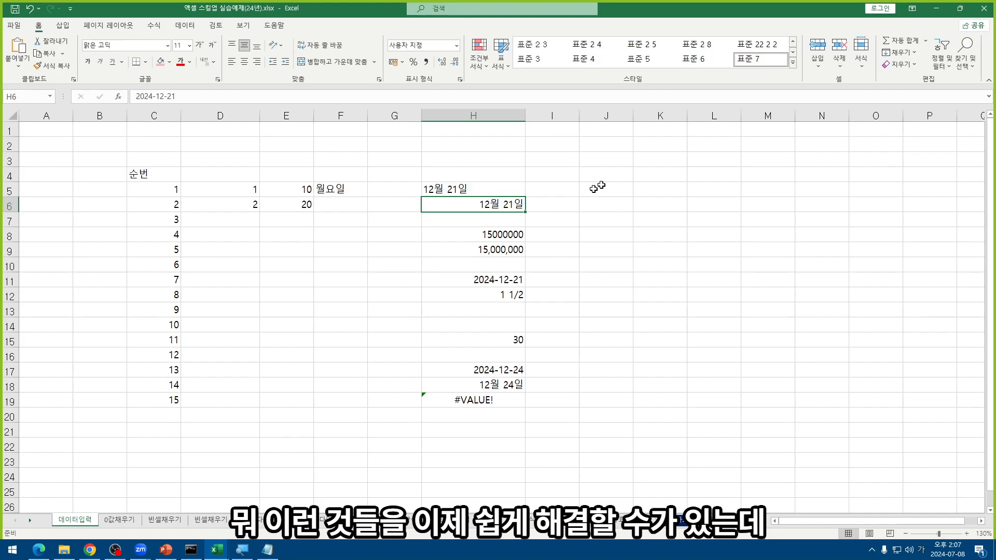
click(444, 187)
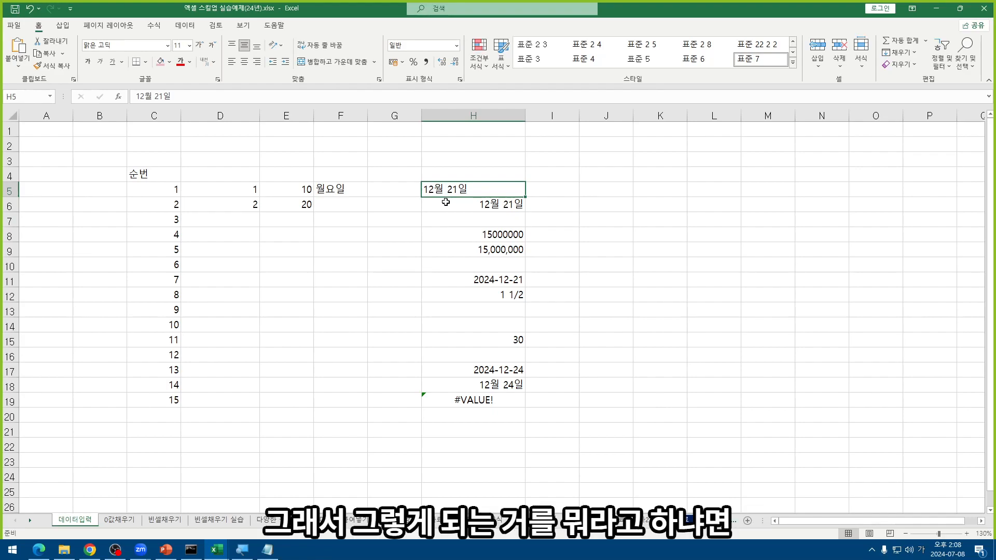
- Enter the label 데이터 클리닝 in cell F2 and fit the width of column F to it
click(65, 27)
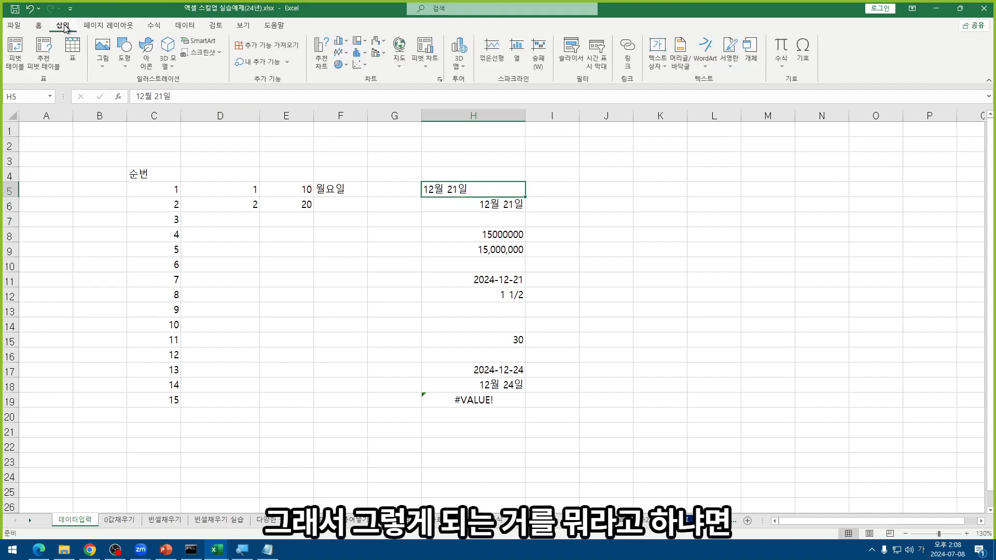
drag(282, 250, 340, 250)
click(347, 147)
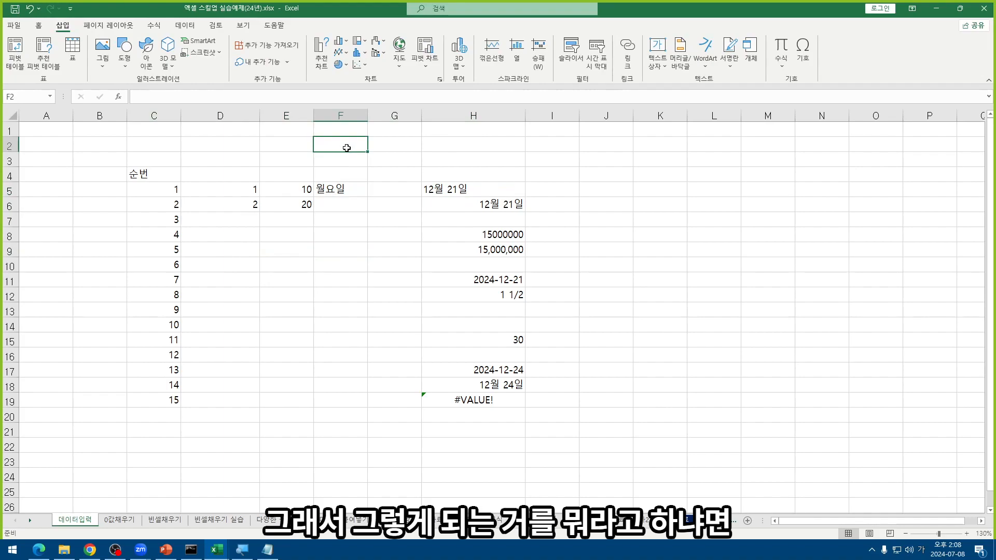
text(데)
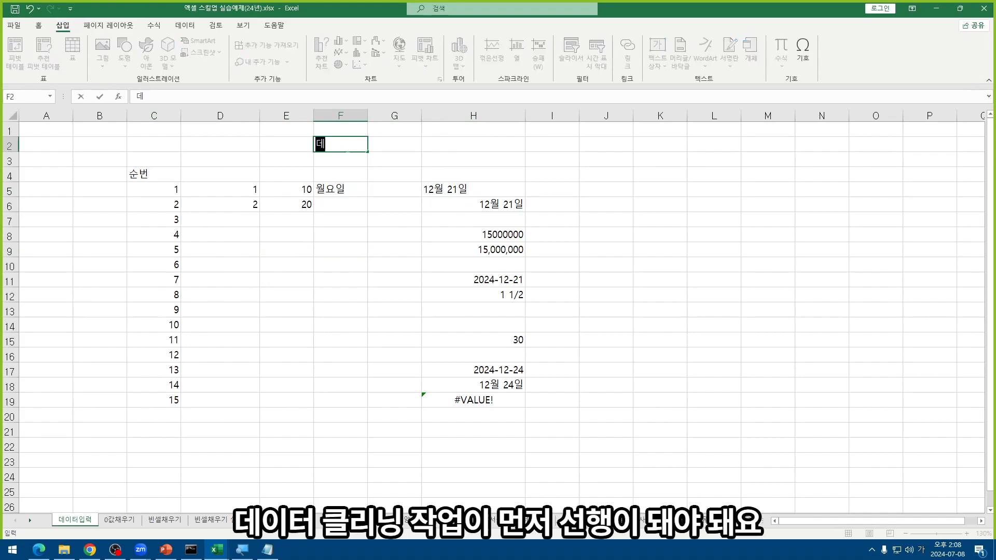
text(이터 크ㄹ리닝)
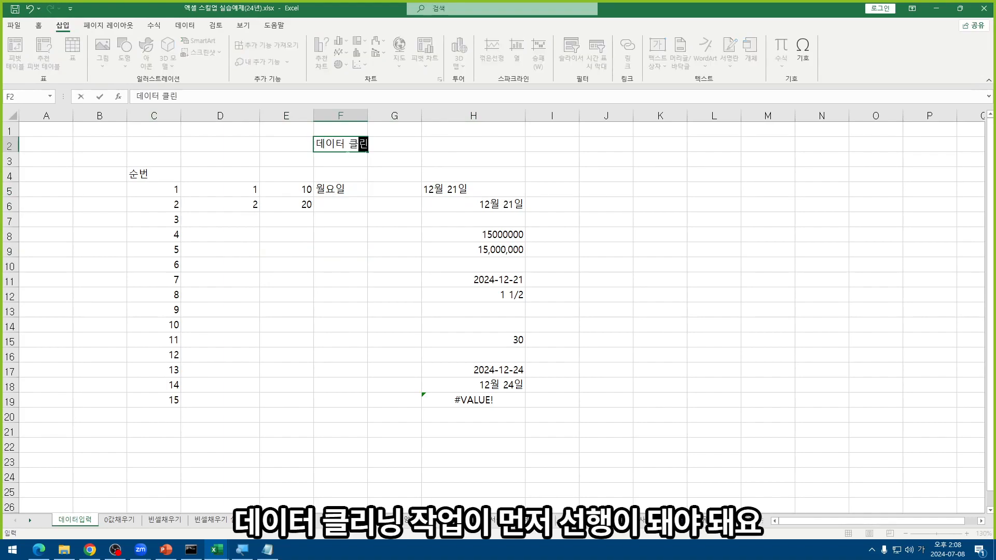
key(Return)
click(345, 147)
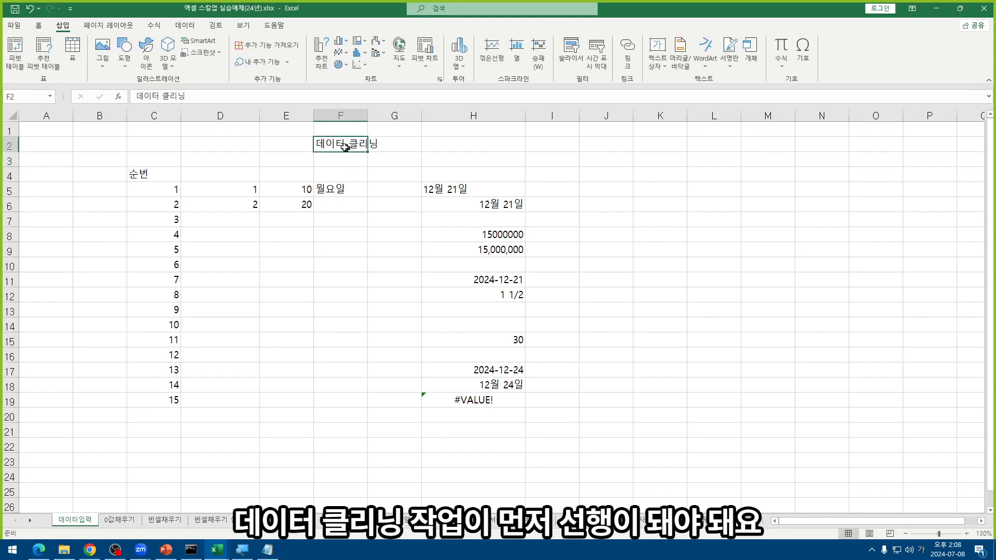
double_click(367, 116)
click(407, 148)
click(351, 146)
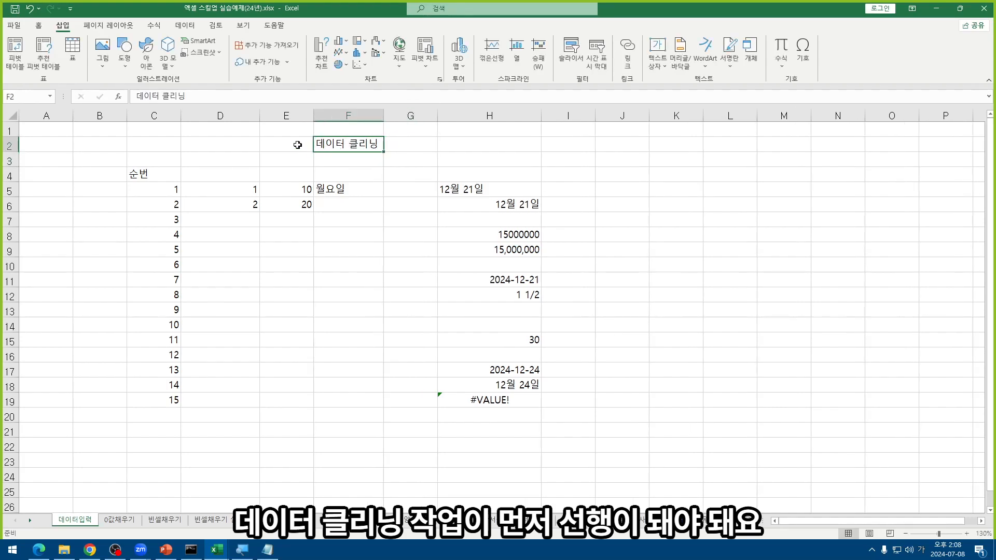
- Enter the label row DATA in cell E2, before the 데이터 클리닝 label
click(287, 144)
text(row DATA)
key(Return)
key(Up)
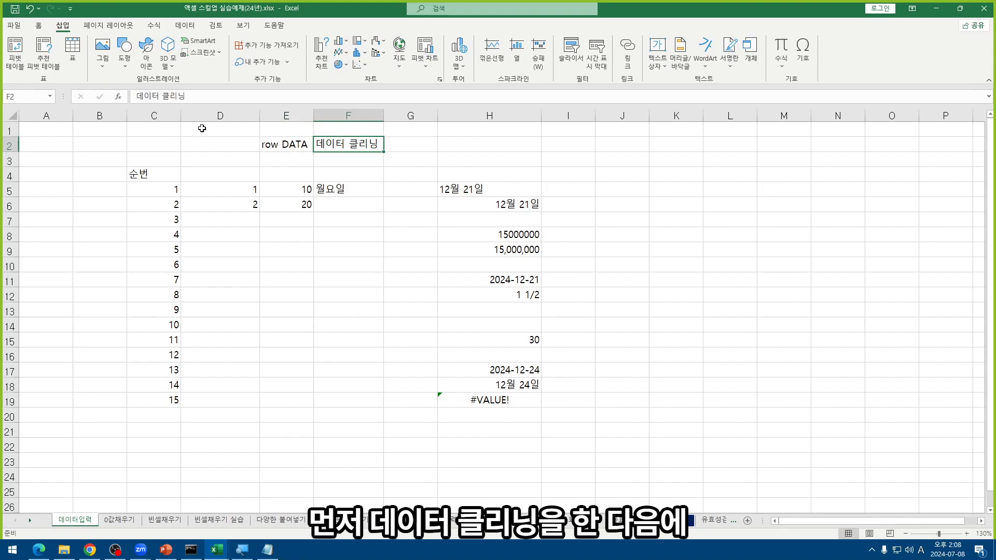
- Enter the label 정보처리 in cell G2, correcting the text typed in the wrong input language
key(Right)
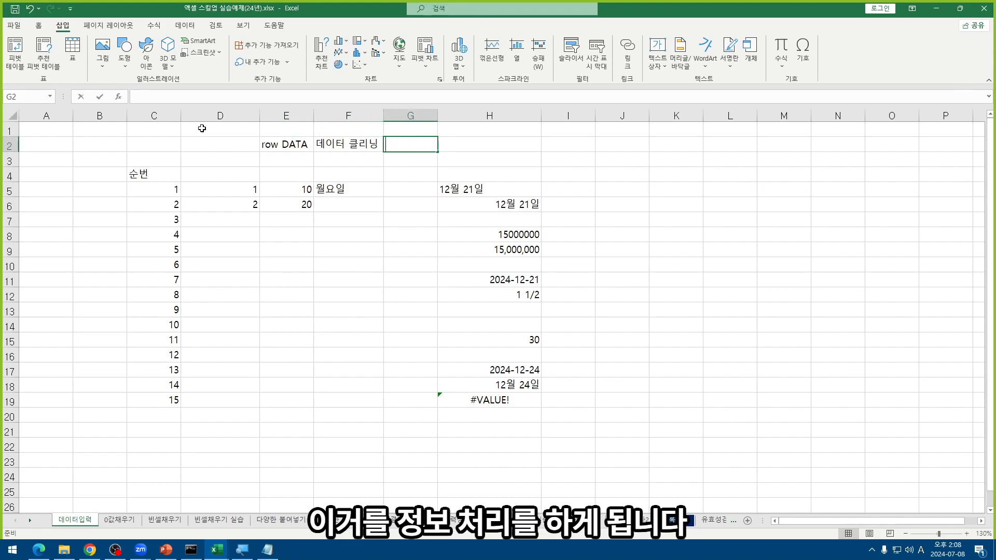
text(wjdqh)
key(BackSpace)
key(BackSpace)
key(BackSpace)
key(BackSpace)
key(BackSpace)
key(Hangul)
text(조)
text(정보처리)
key(Return)
key(Up)
- Enter the label information in cell H2 as the last stage of the row 2 sequence
key(Right)
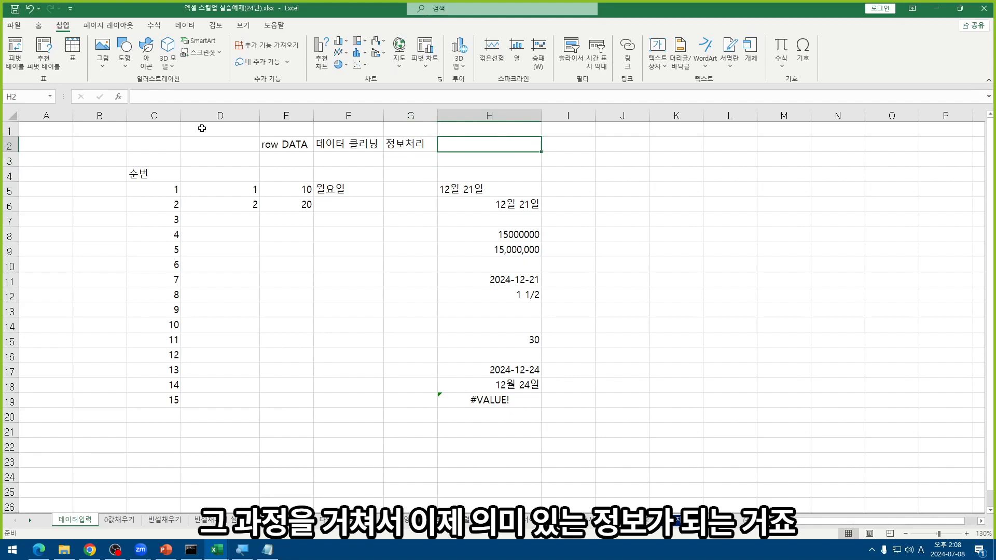
text(information)
key(Return)
key(Up)
- Draw a straight horizontal arrow in row 3 beneath the labels, running from row DATA to information
click(348, 233)
click(124, 51)
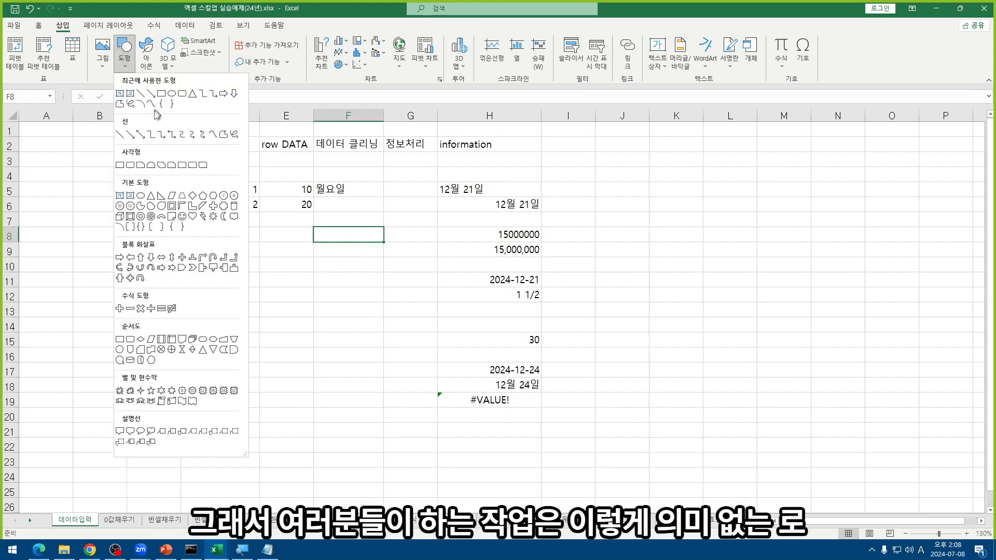
click(130, 134)
drag(287, 159, 469, 160)
- Review the row 2 stages from row DATA to information against the sample data in columns C, D and H
click(286, 145)
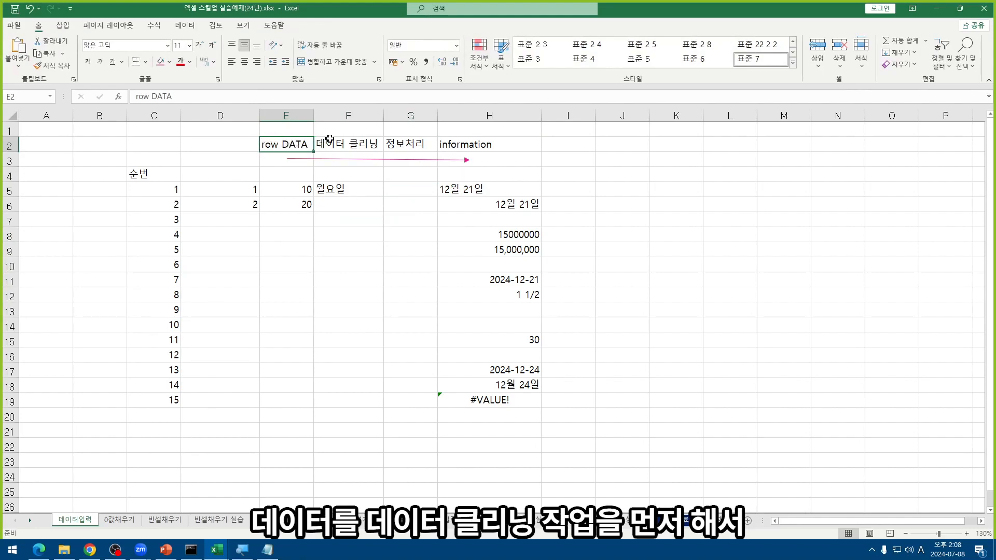
click(347, 145)
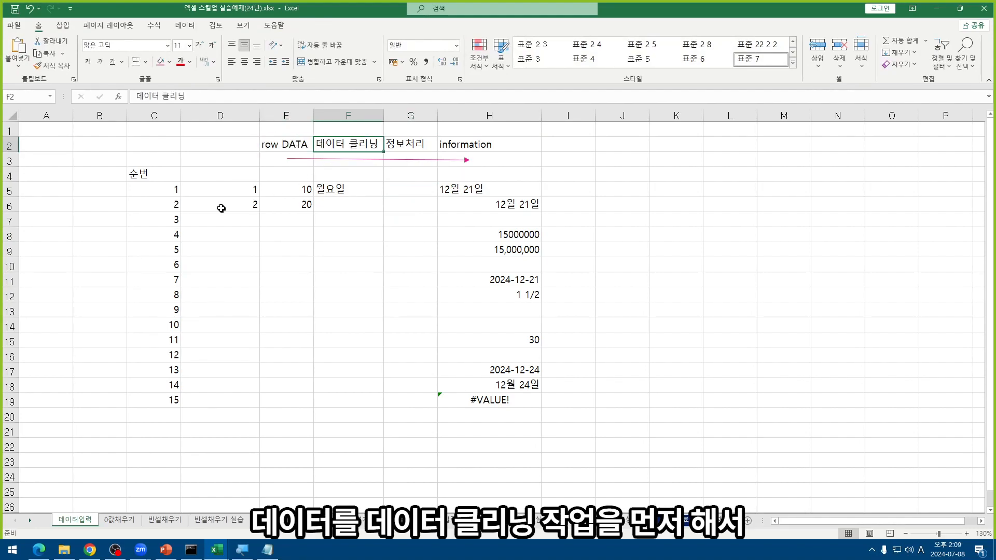
drag(152, 176, 161, 385)
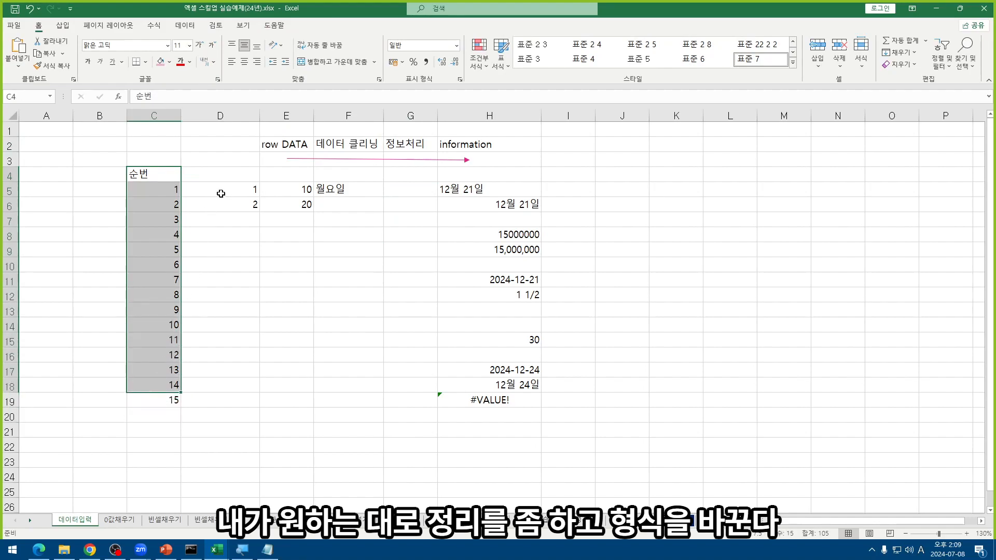
drag(218, 193, 230, 360)
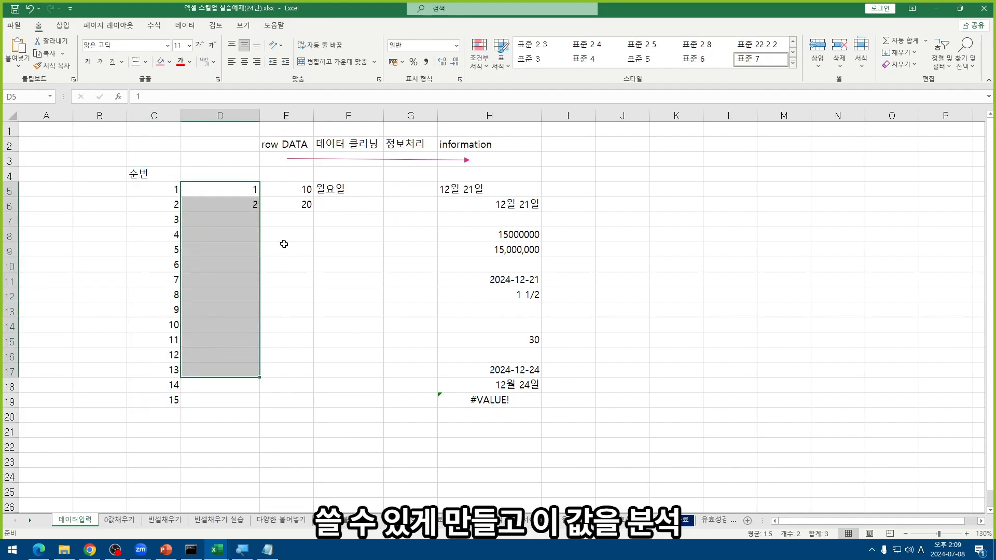
click(405, 144)
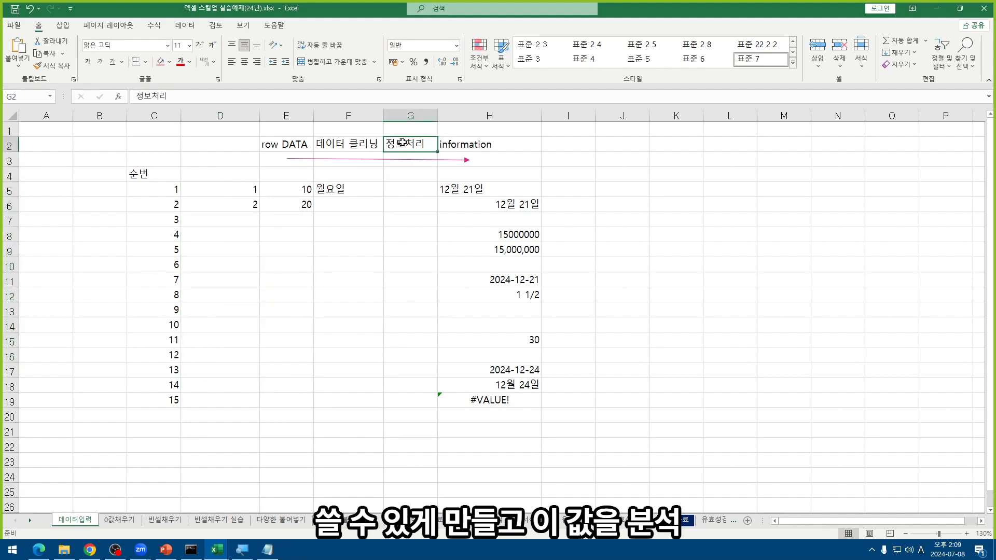
click(460, 149)
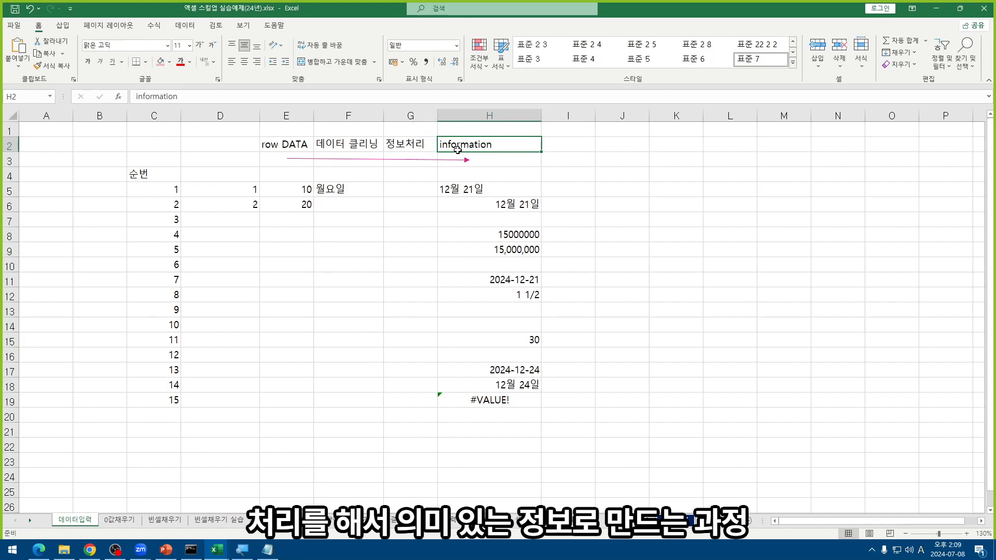
click(510, 170)
drag(492, 235, 492, 249)
click(384, 253)
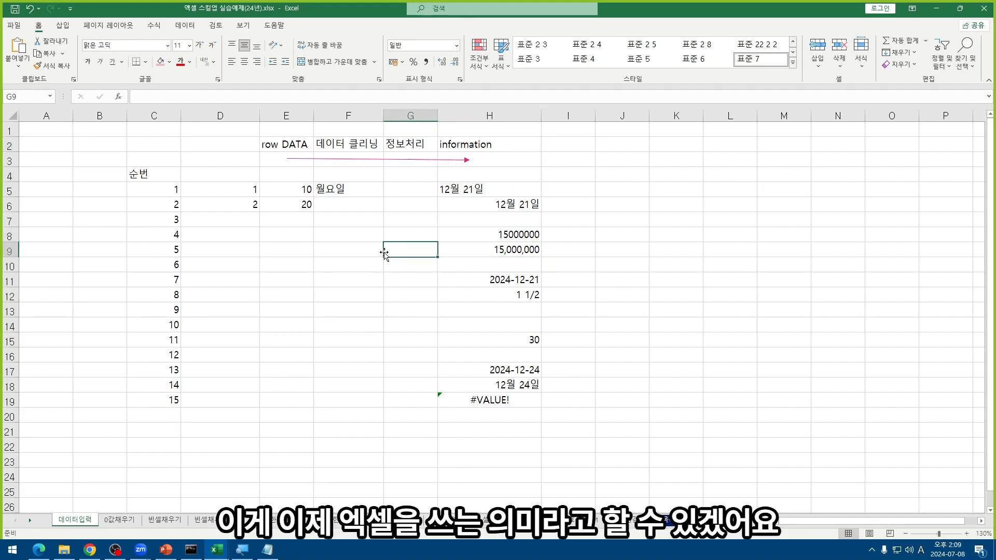